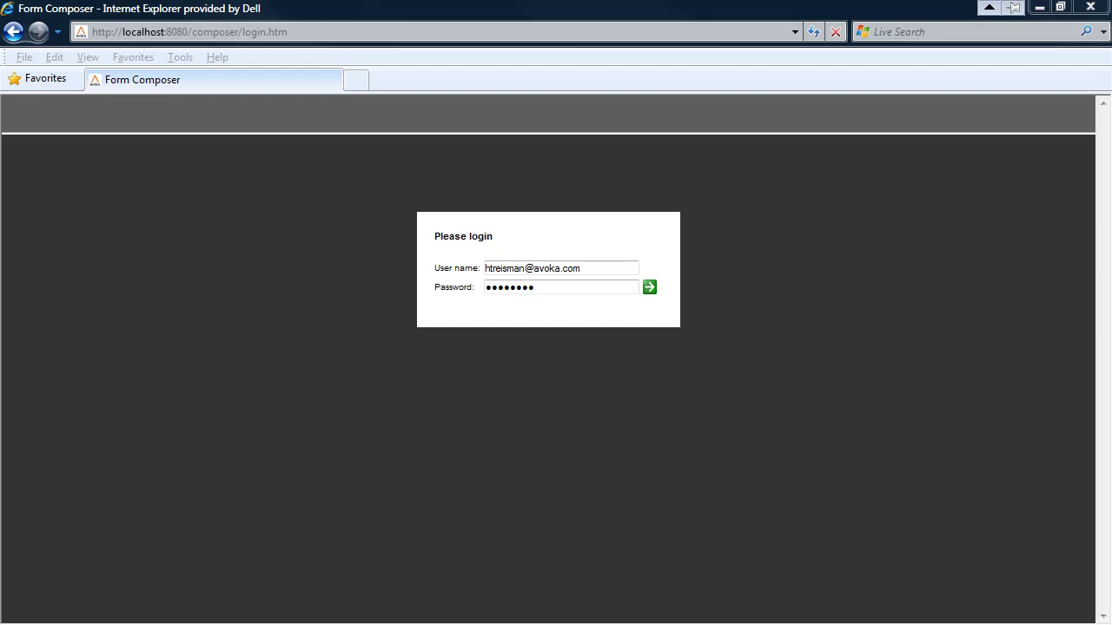
# Sign in and browse the Demonstrations projects, ending on Forms Group 1's two forms.
pyautogui.click(650, 287)
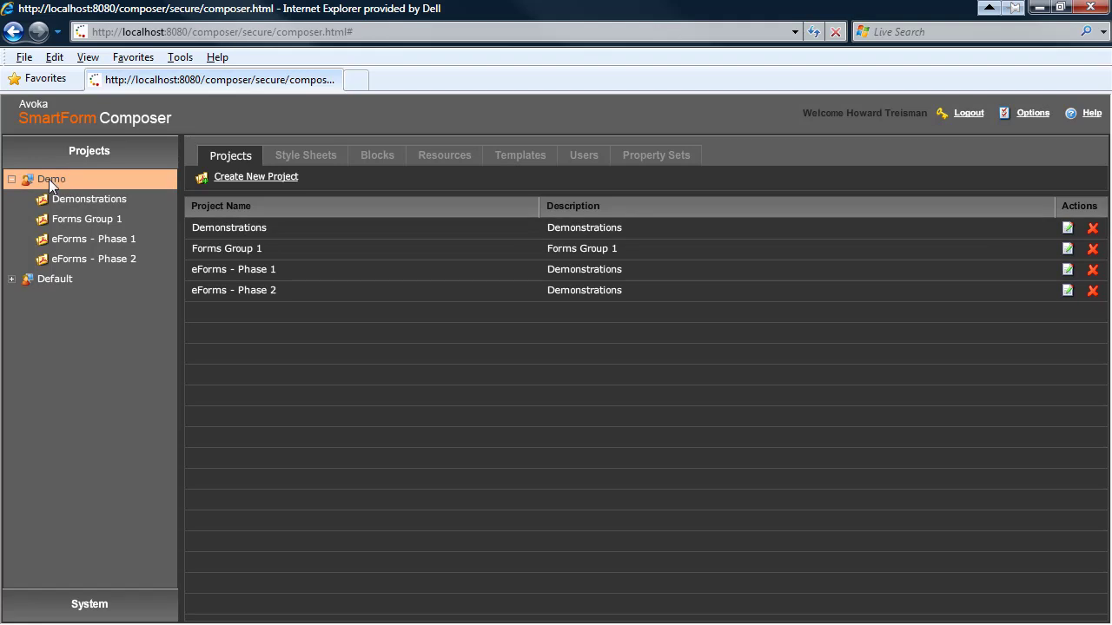
pyautogui.click(108, 198)
pyautogui.click(84, 220)
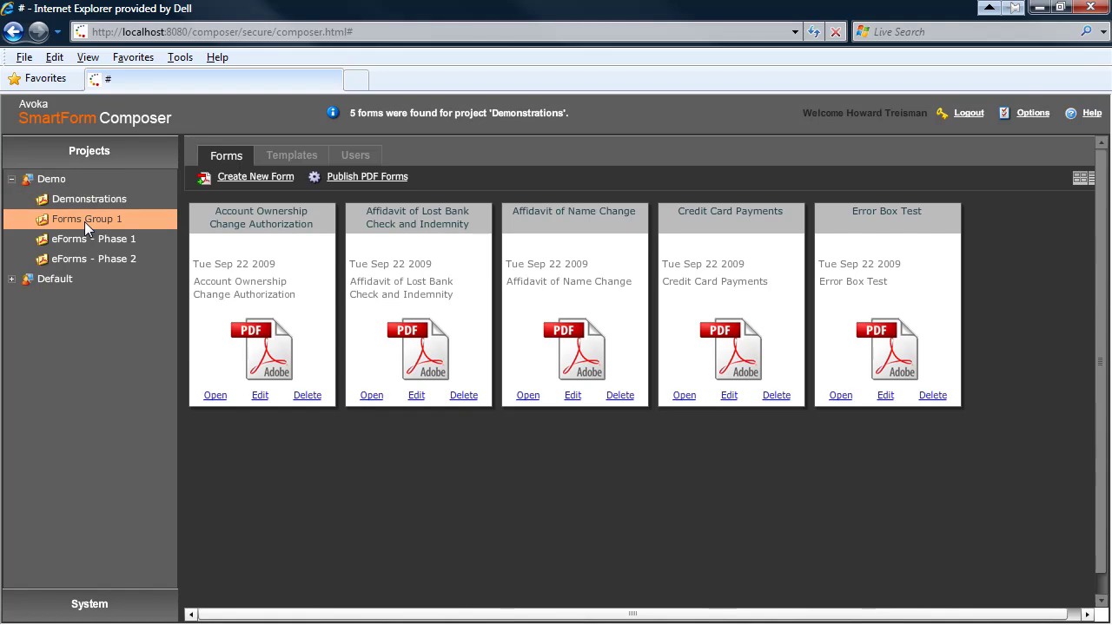
pyautogui.click(77, 241)
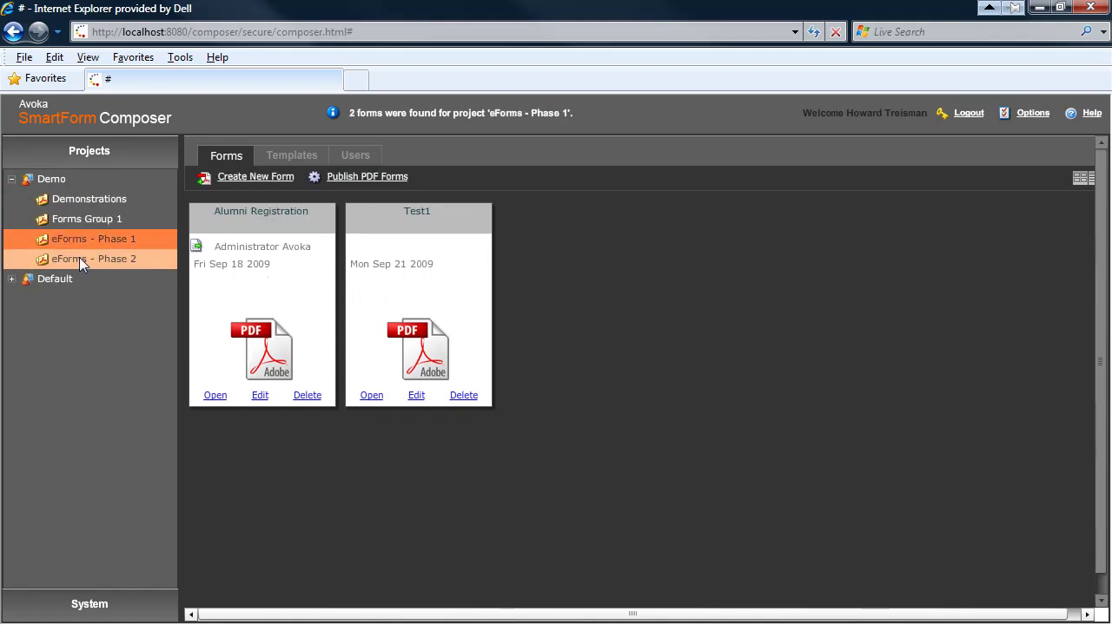
pyautogui.click(79, 258)
pyautogui.click(92, 220)
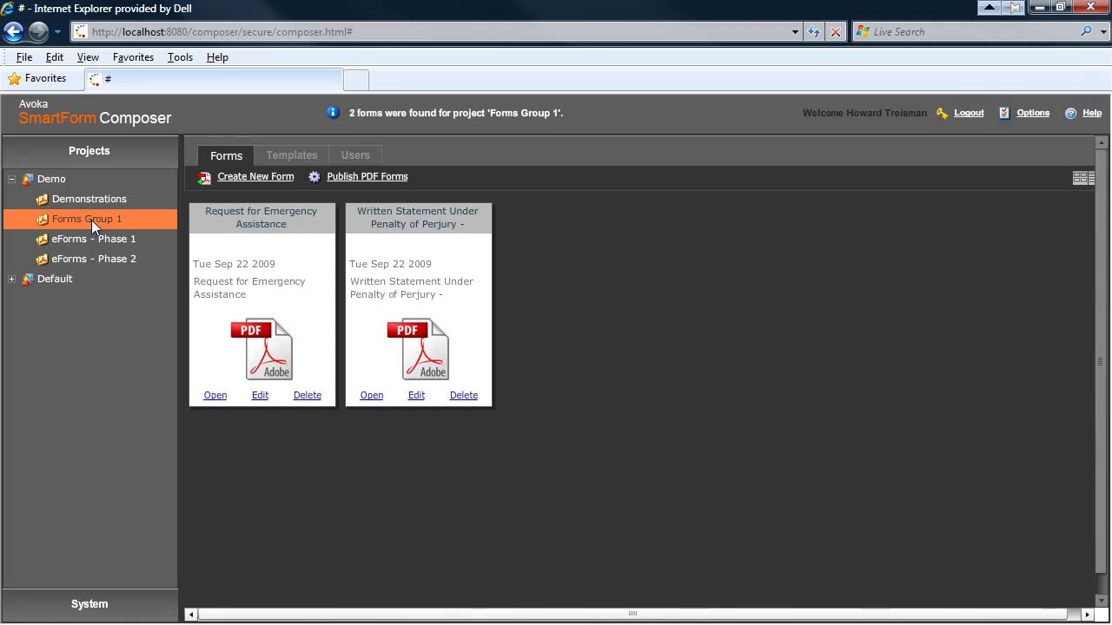
# Start a new form in Forms Group 1 named 'Change Of Address'.
pyautogui.click(250, 179)
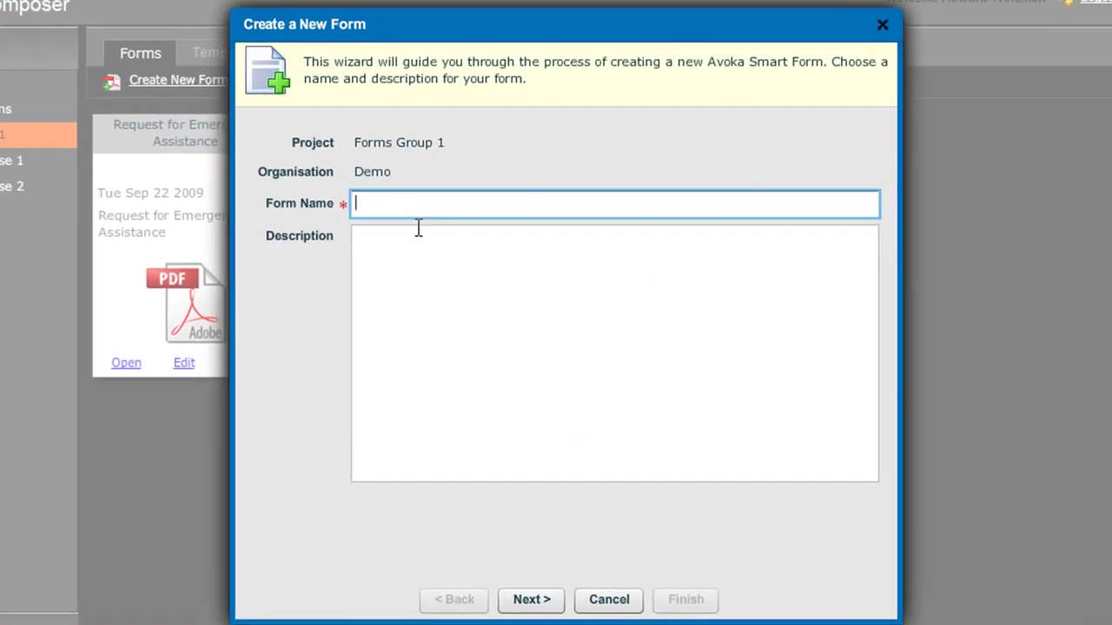
pyautogui.write('Change Of')
pyautogui.write(' Adre')
pyautogui.press('BackSpace')
pyautogui.press('BackSpace')
pyautogui.write('dress')
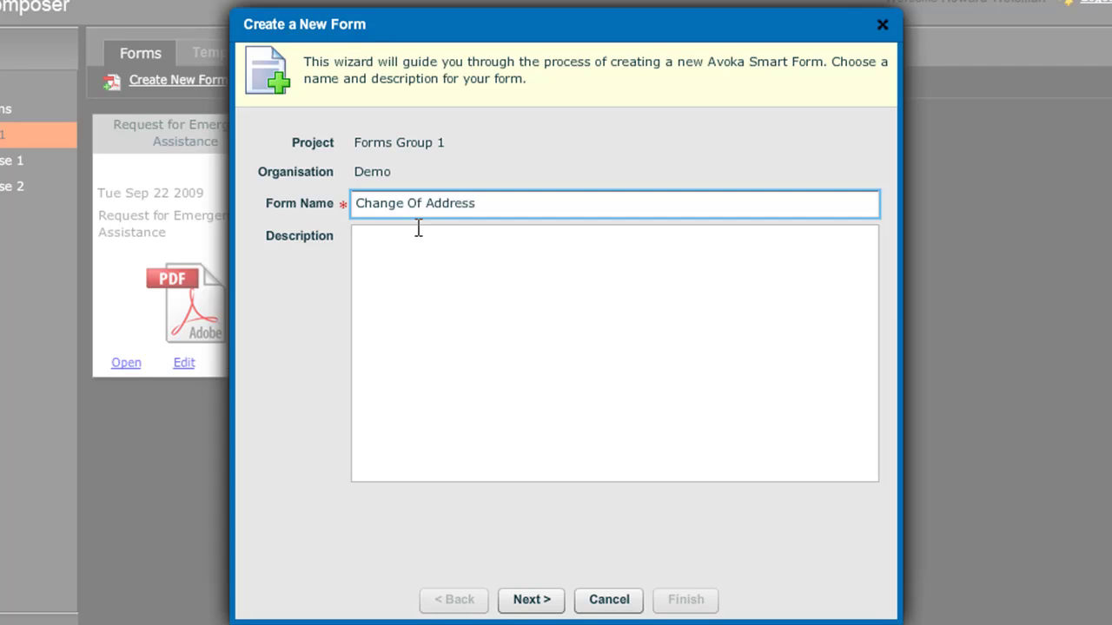
# Compare the Numbered Form templates and settle on the plain Form template.
pyautogui.click(546, 601)
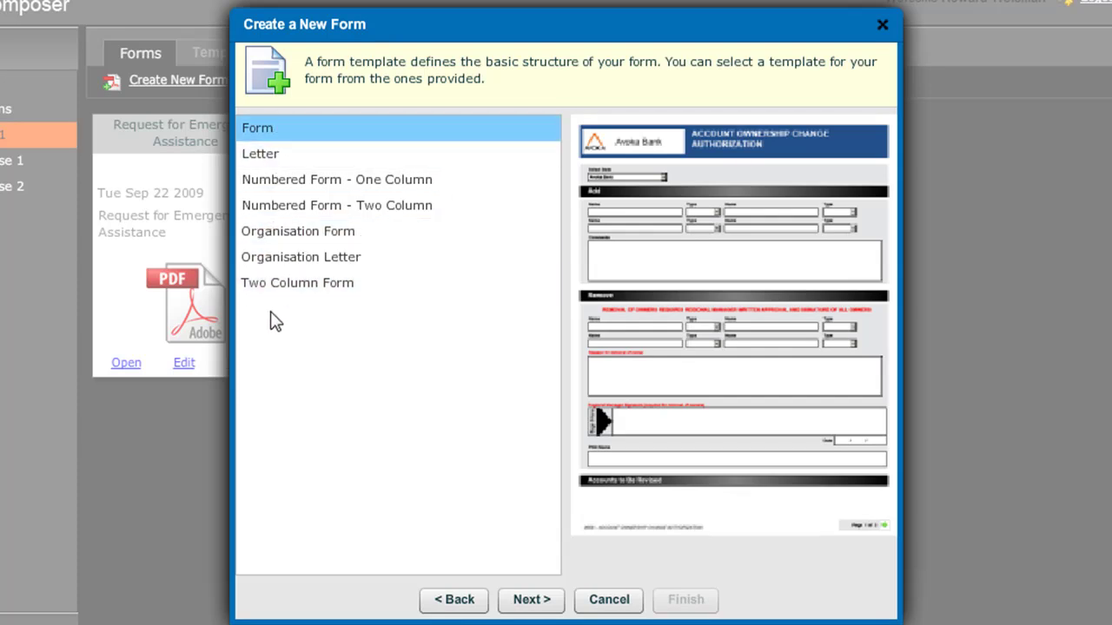
pyautogui.click(254, 130)
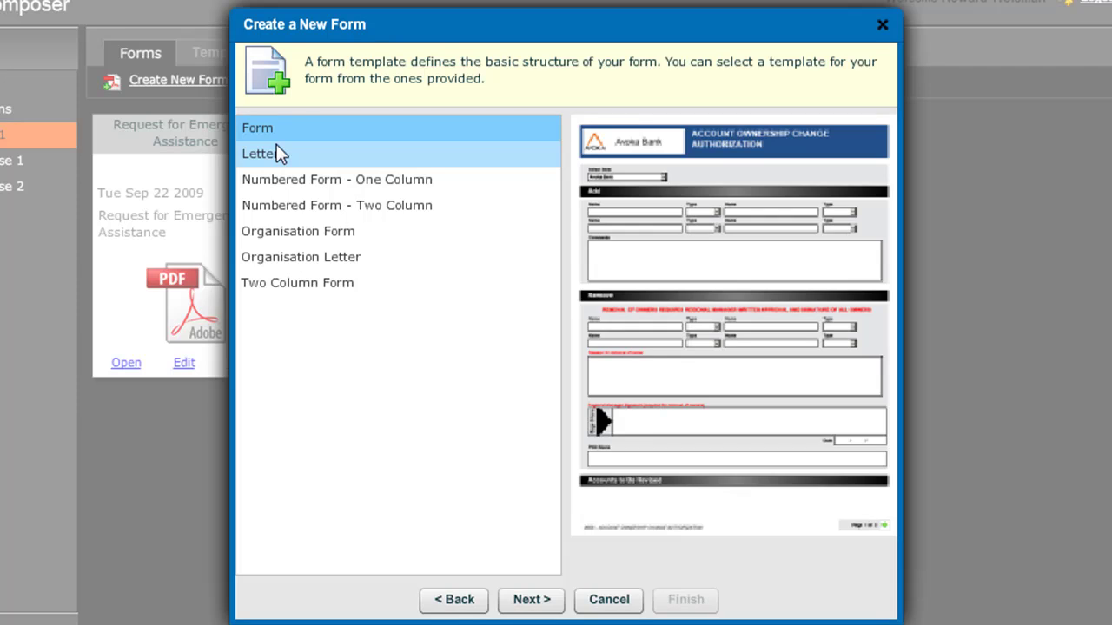
pyautogui.click(279, 181)
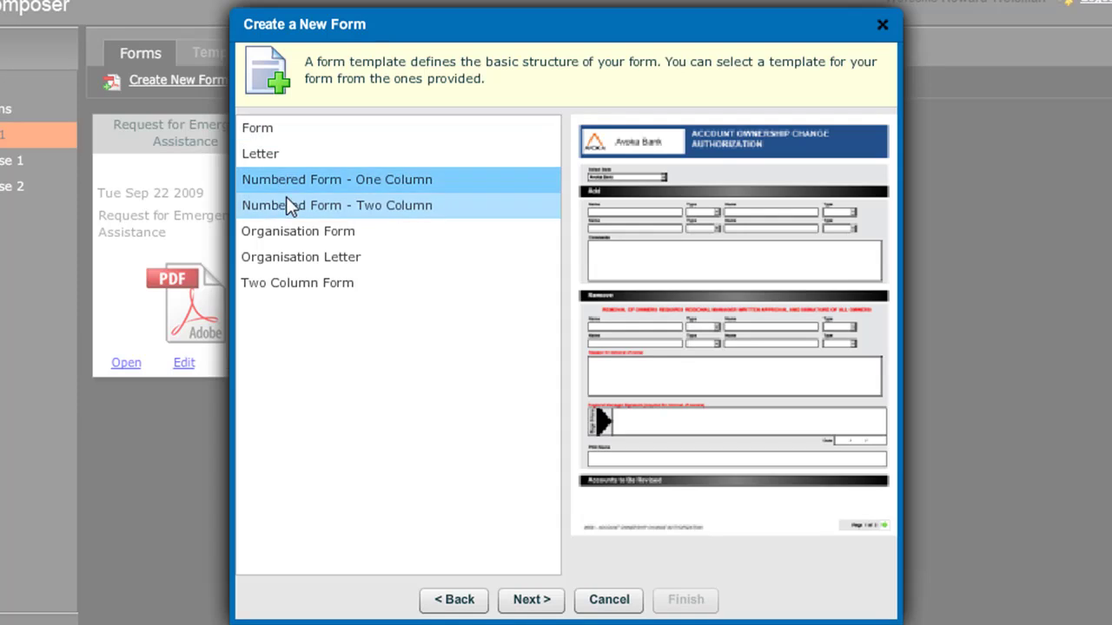
pyautogui.click(290, 207)
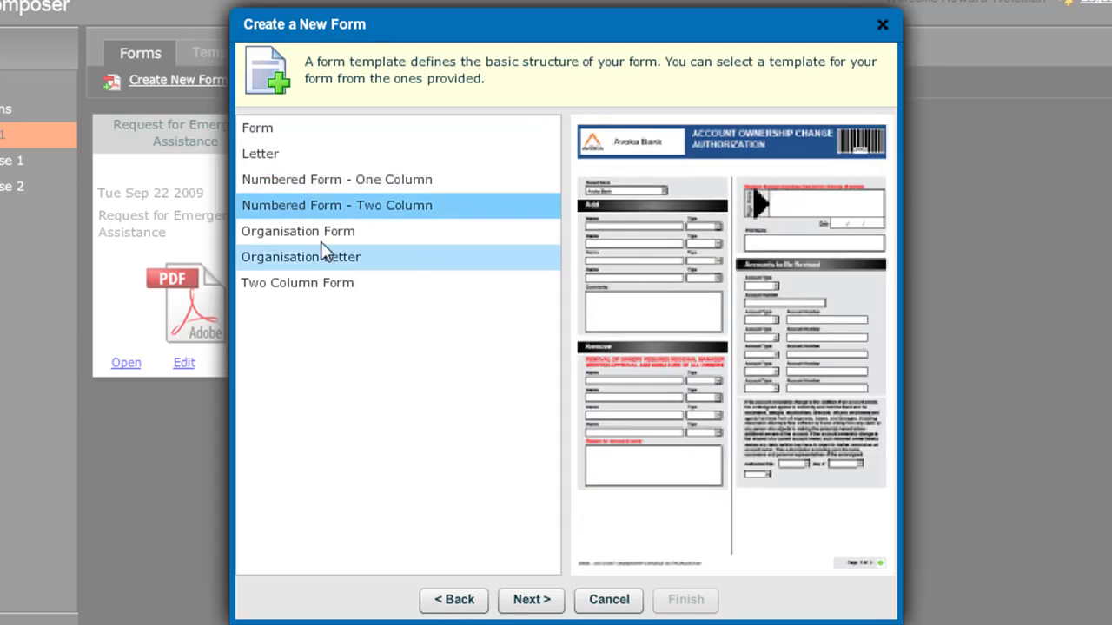
pyautogui.click(281, 130)
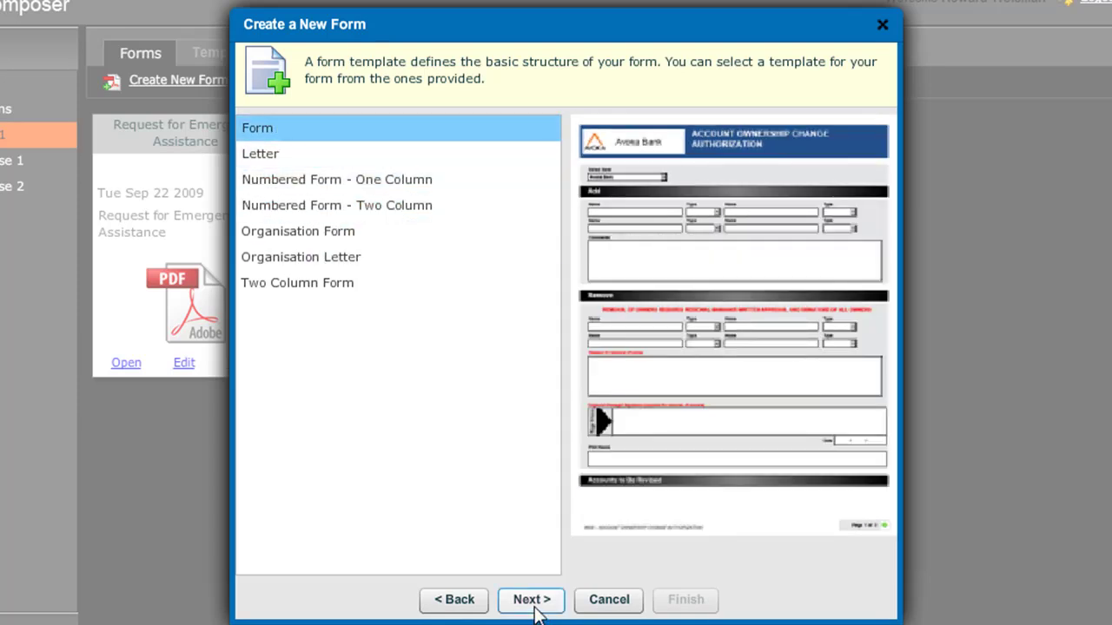
# Give the form the Standard - Blue stylesheet and heading 'Change of Address', then finish creating it.
pyautogui.click(531, 601)
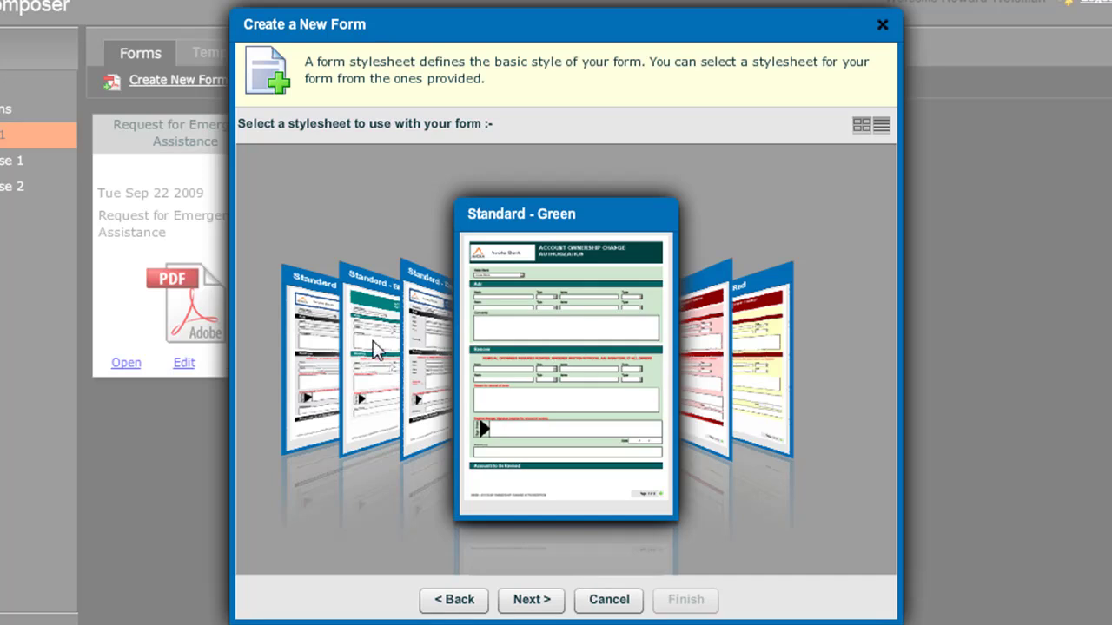
pyautogui.click(373, 341)
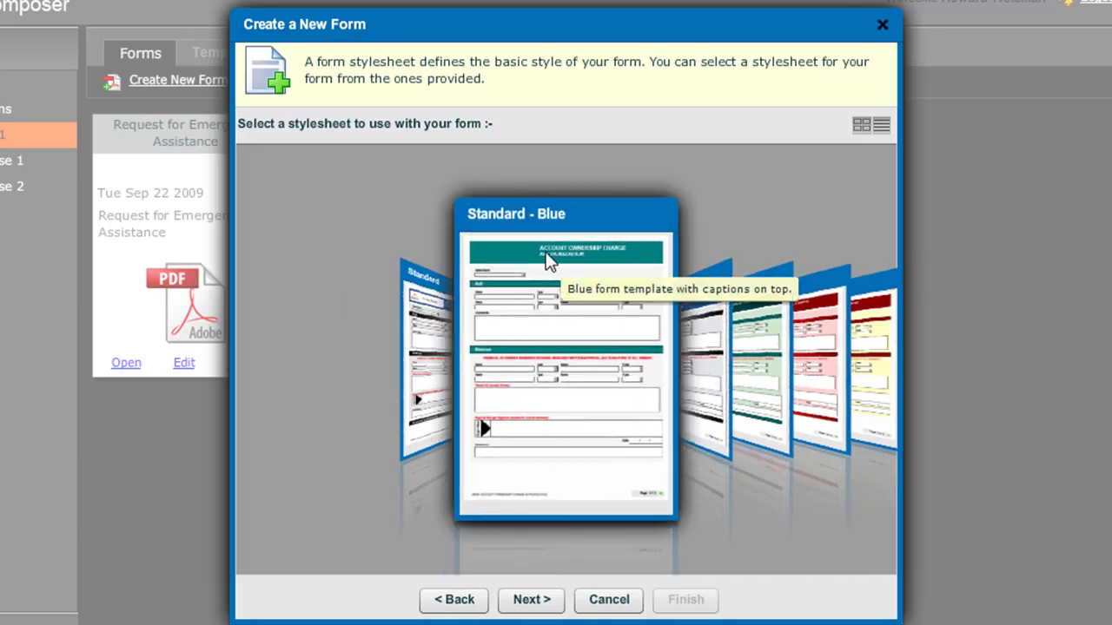
pyautogui.click(530, 601)
pyautogui.click(417, 153)
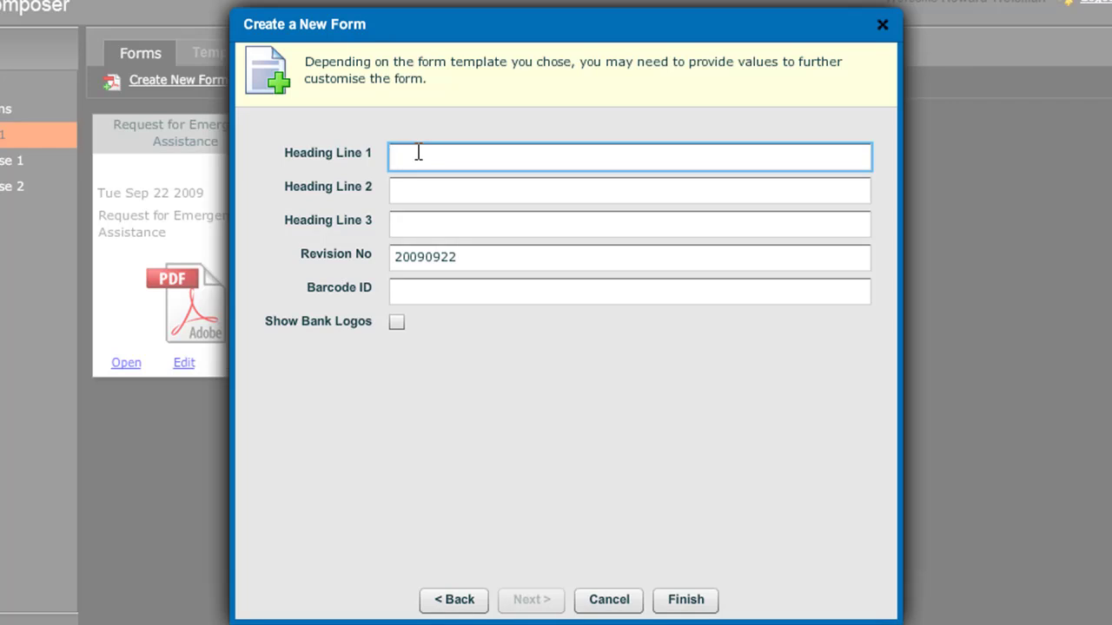
pyautogui.write('Change Addressof')
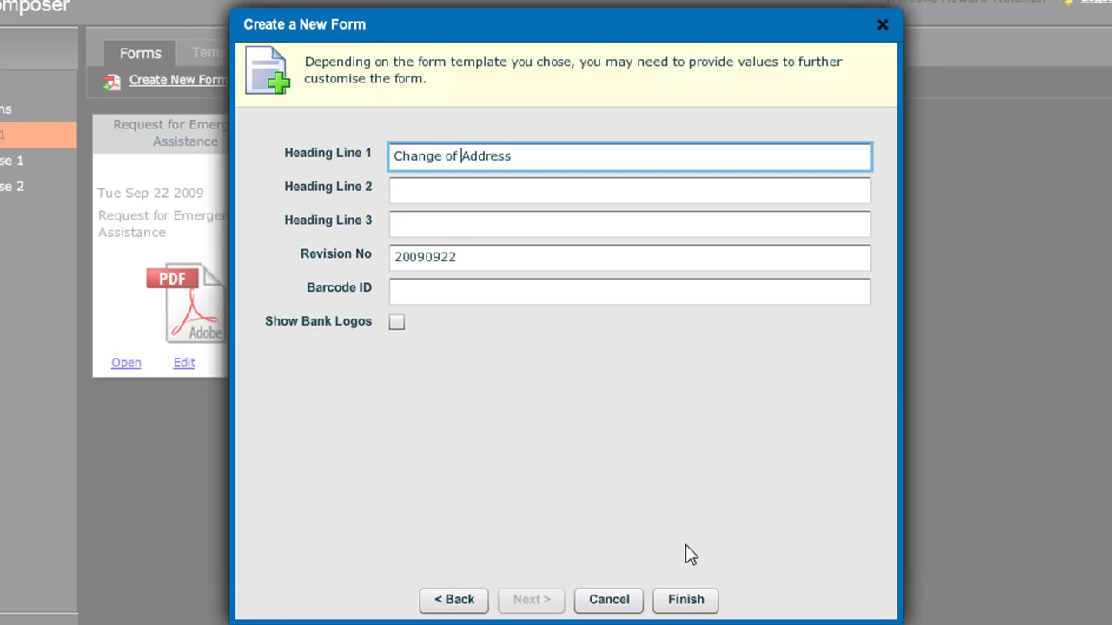
pyautogui.click(690, 601)
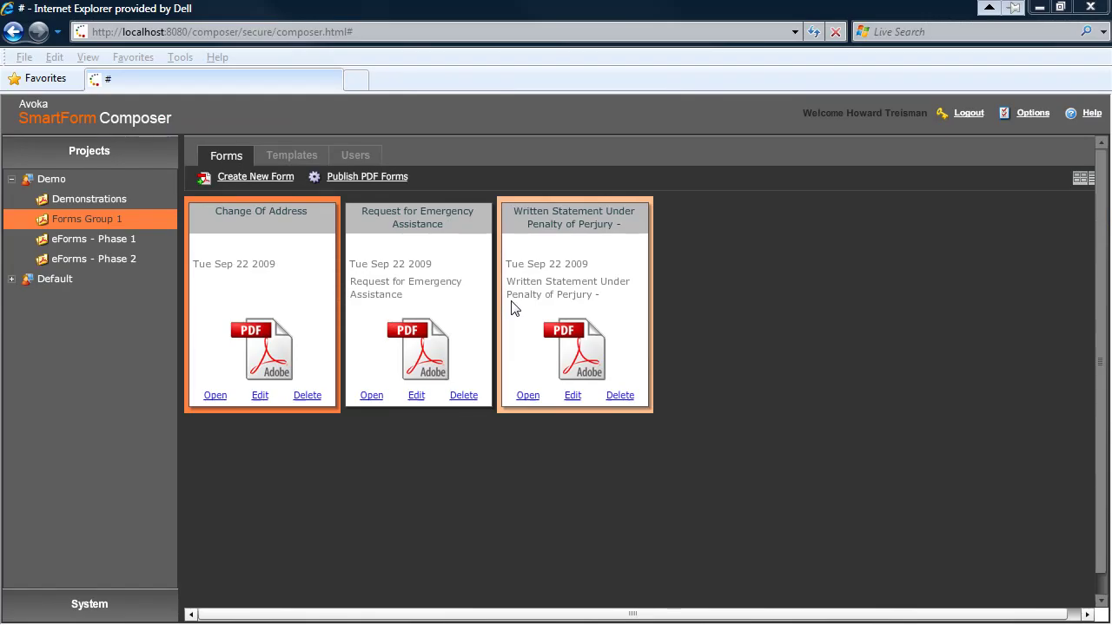
# Open the Change Of Address form for editing.
pyautogui.click(126, 362)
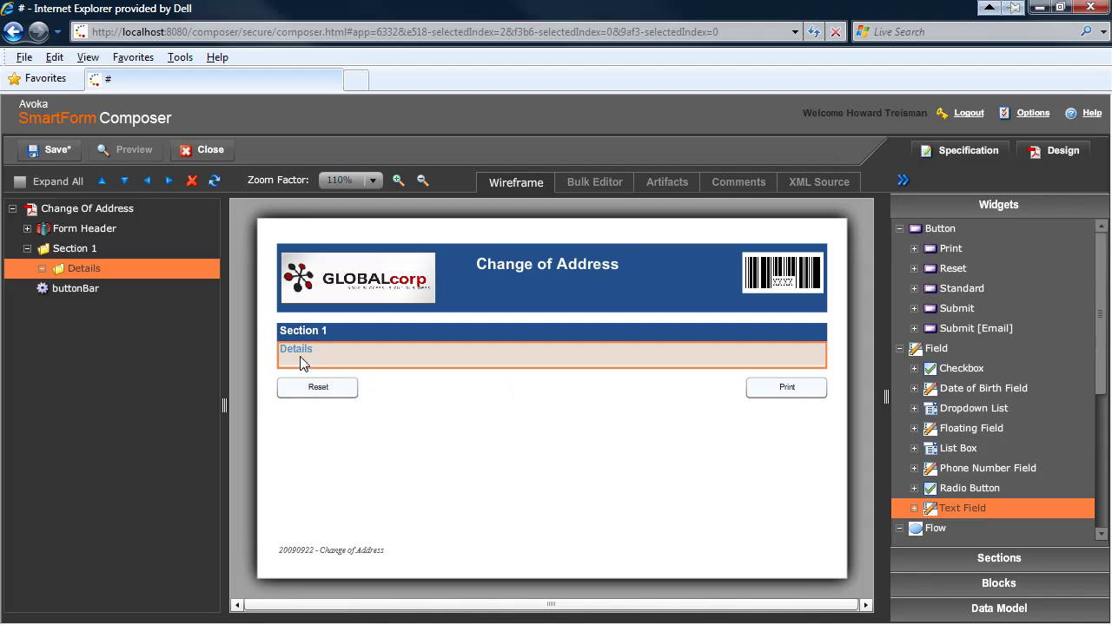
# Add a Section-Level1 section named 'Another Section' to the form.
pyautogui.click(981, 560)
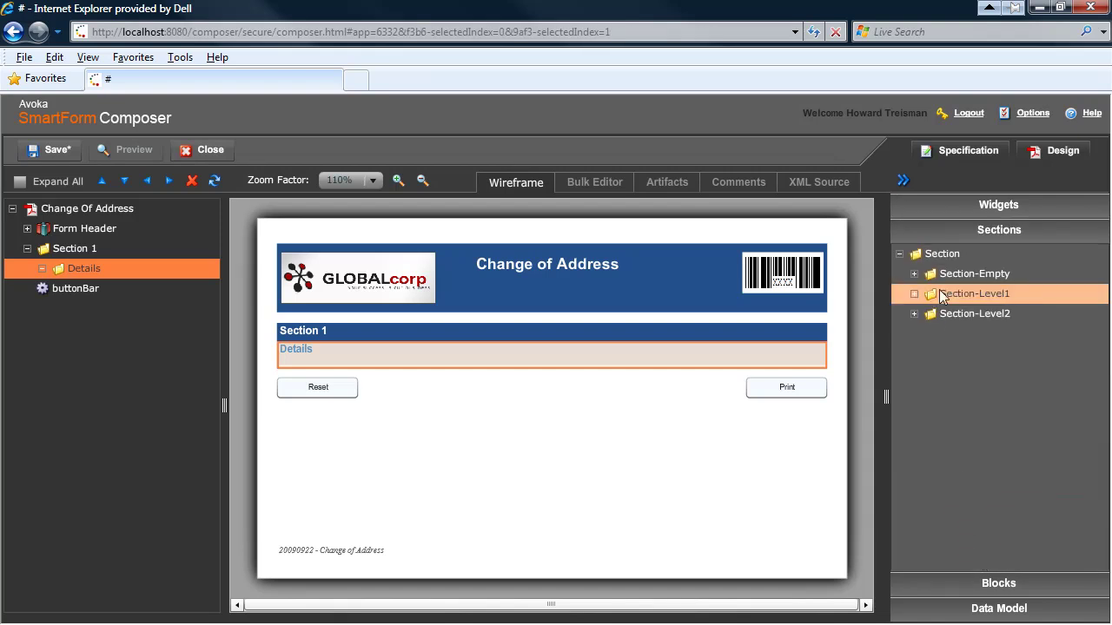
pyautogui.moveTo(967, 297); pyautogui.dragTo(98, 207)
pyautogui.write('ANother Section')
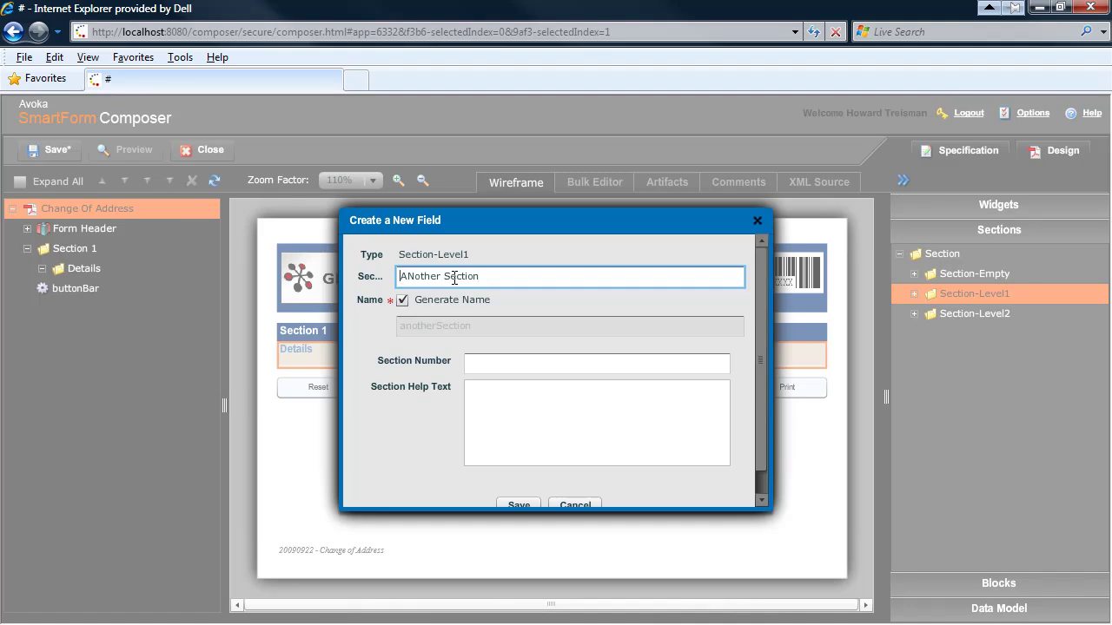
pyautogui.press('BackSpace')
pyautogui.write('n')
pyautogui.click(518, 505)
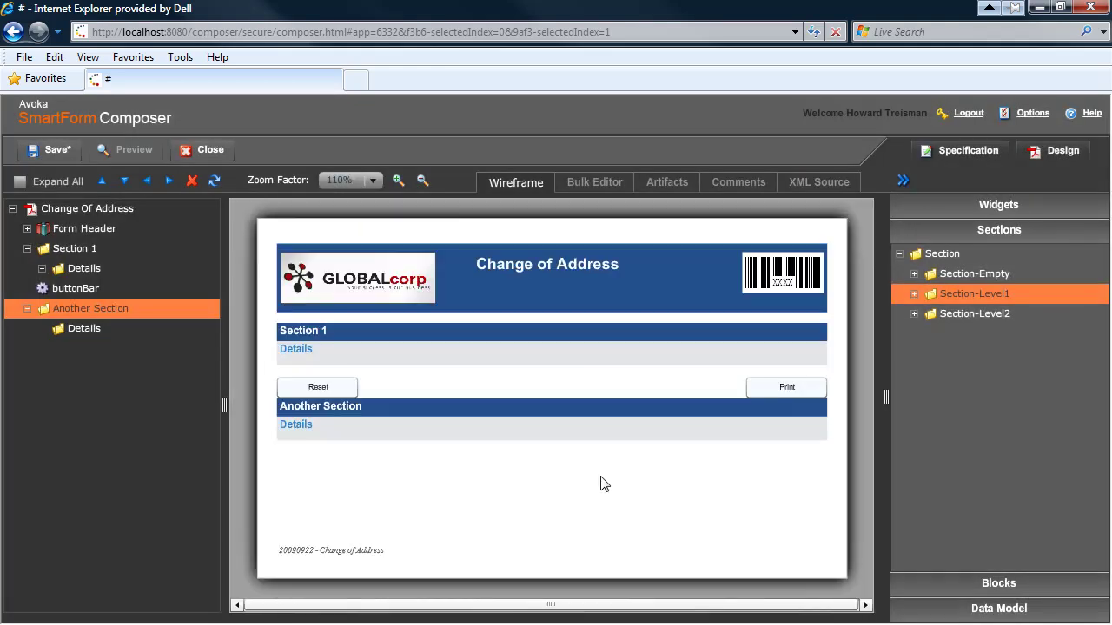
# Nest a Section-Level2 subsection named 'Another subsection' inside Another Section's Details.
pyautogui.click(298, 426)
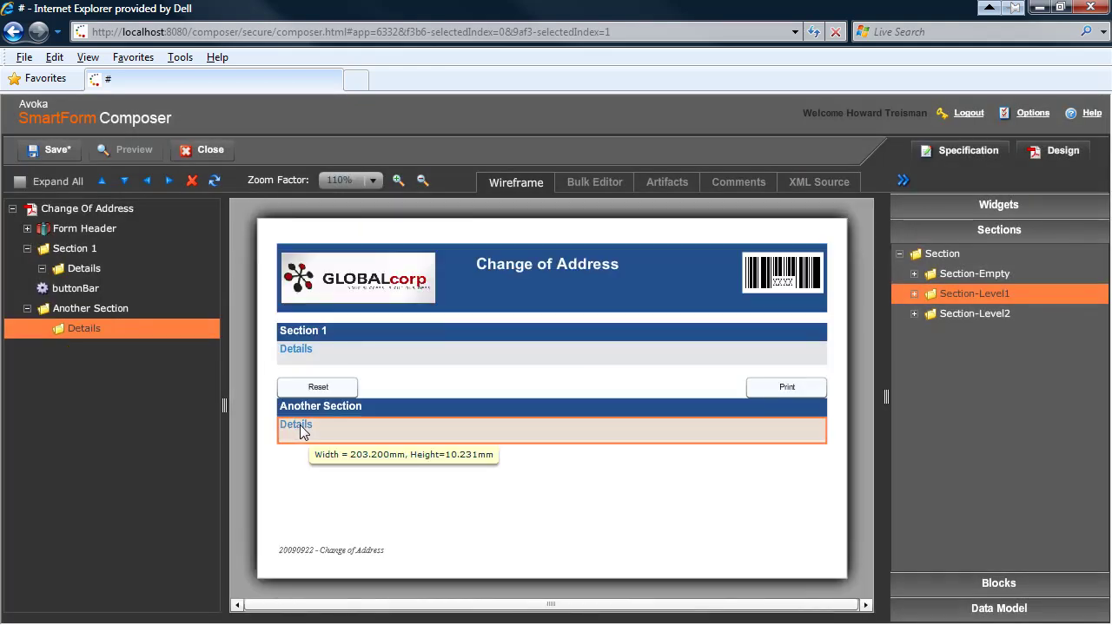
pyautogui.moveTo(961, 312); pyautogui.dragTo(126, 313)
pyautogui.write('Another subsection')
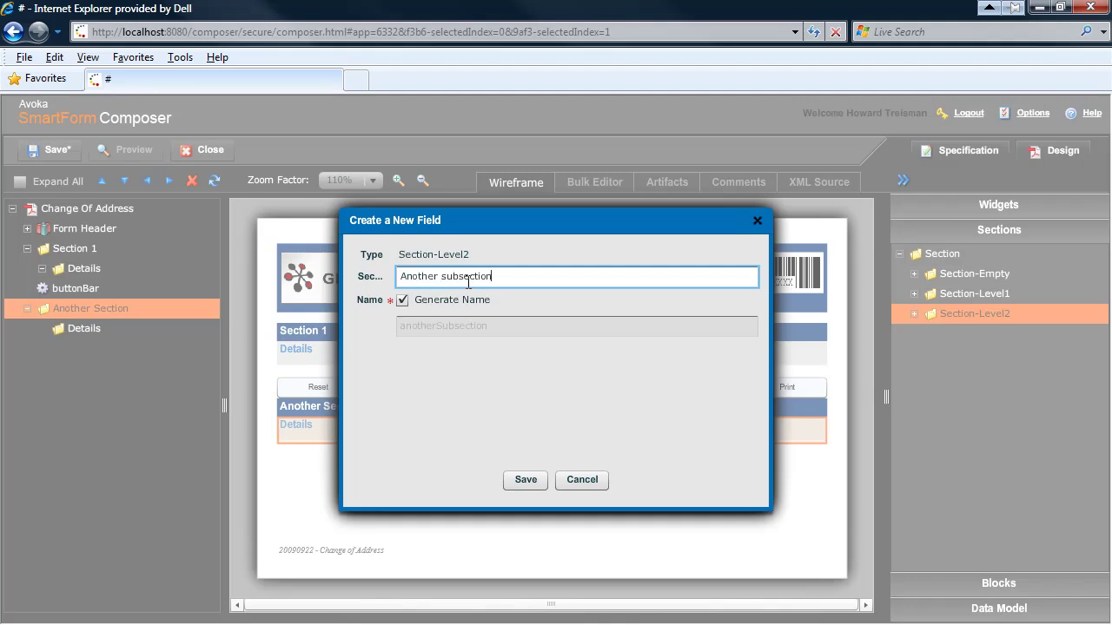
pyautogui.click(524, 480)
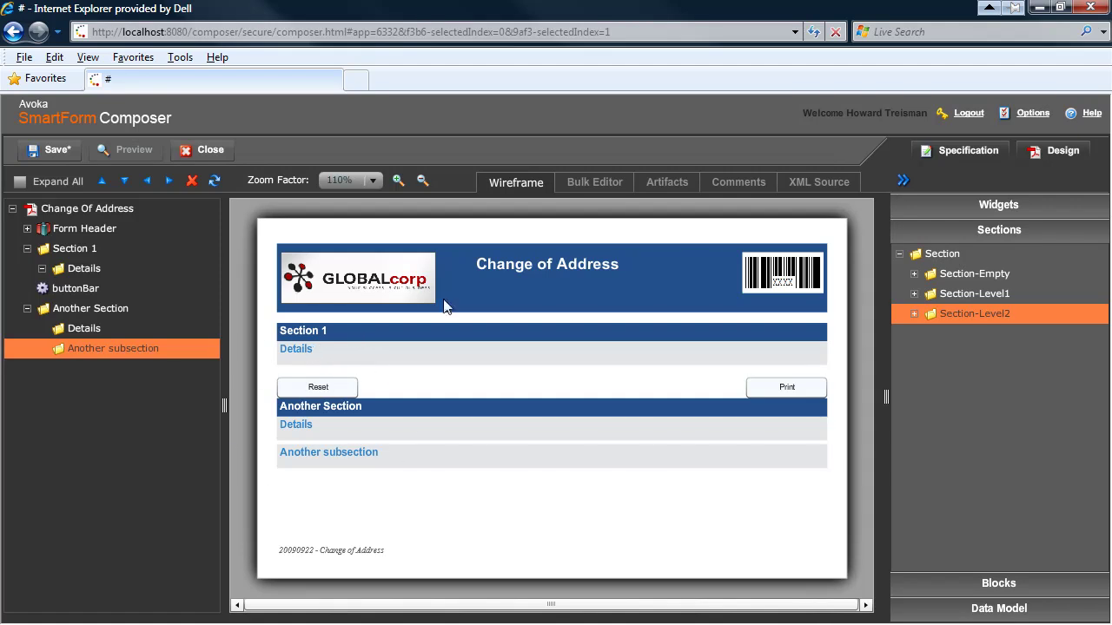
# Add a Titles dropdown field to Section 1's Details.
pyautogui.click(994, 206)
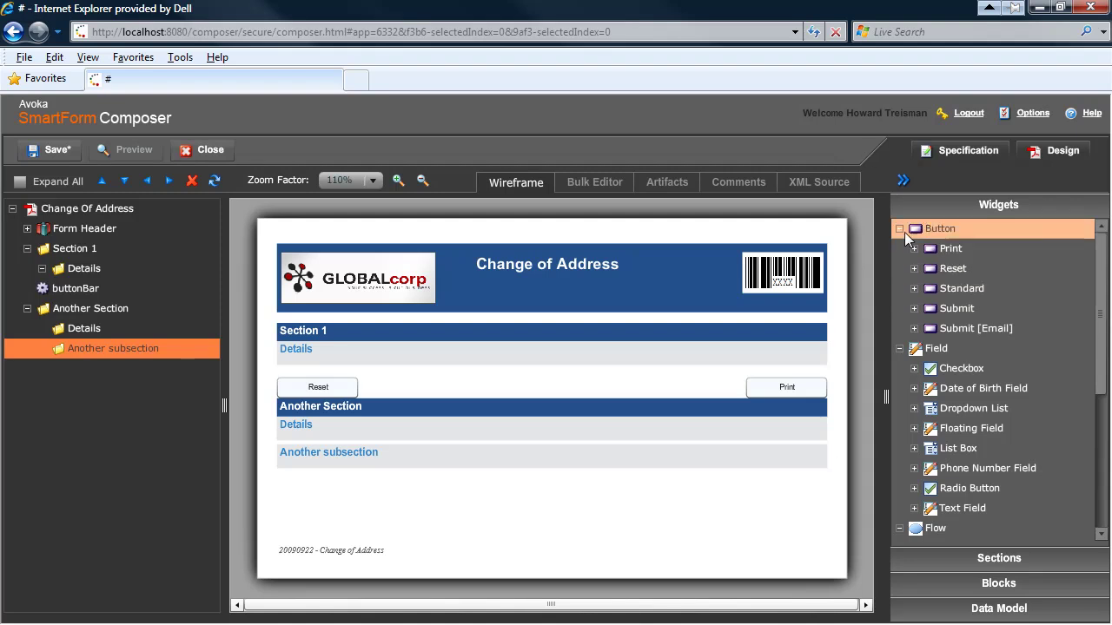
pyautogui.click(900, 229)
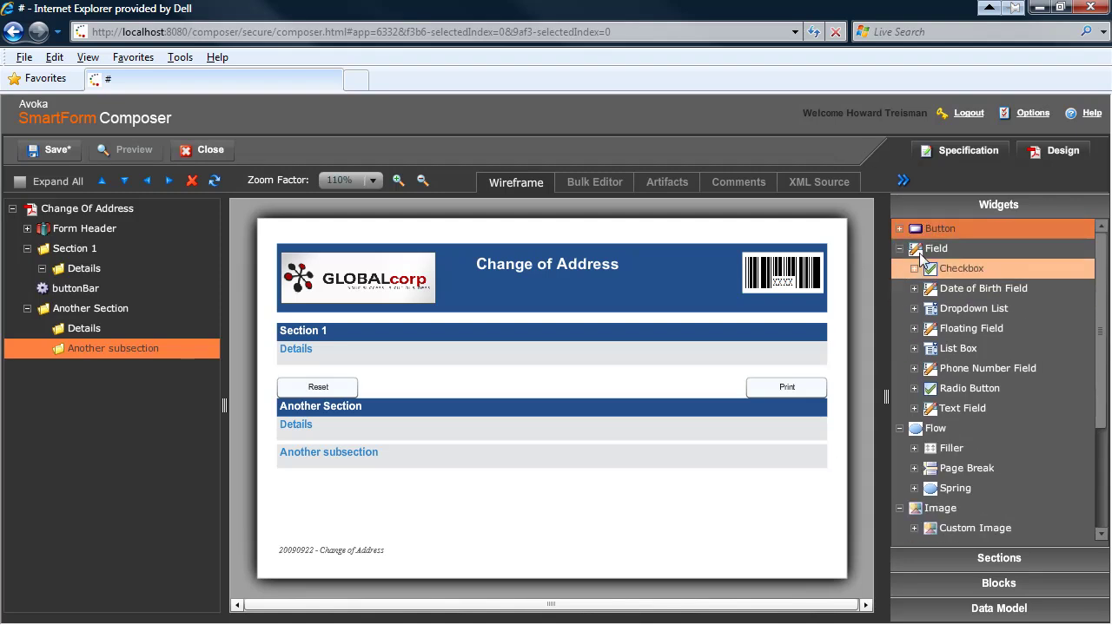
pyautogui.click(912, 311)
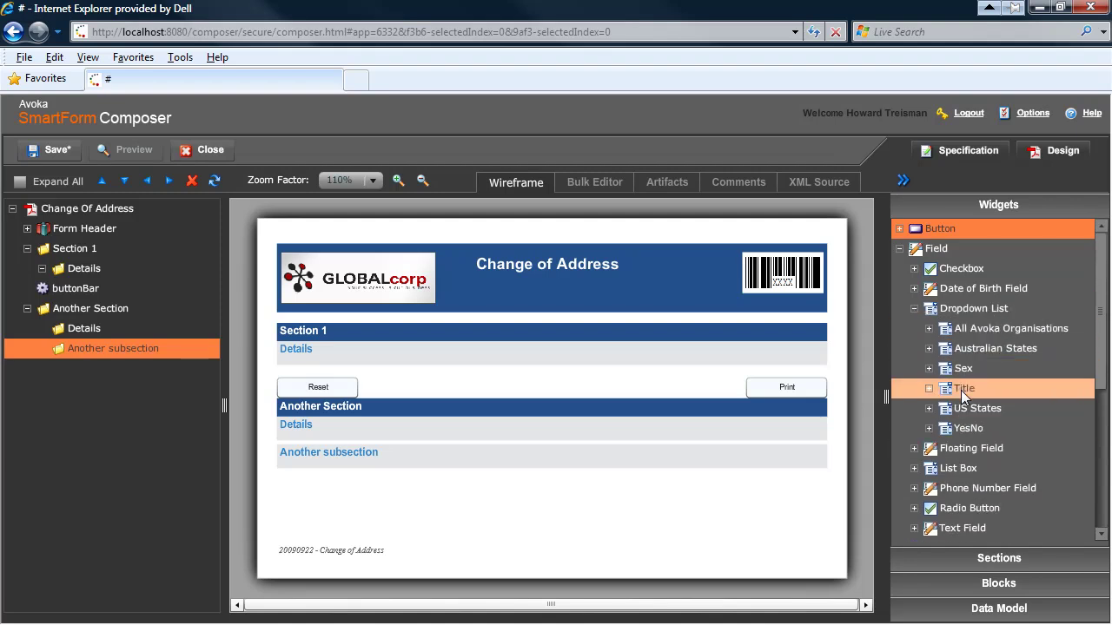
pyautogui.moveTo(962, 396); pyautogui.dragTo(363, 362)
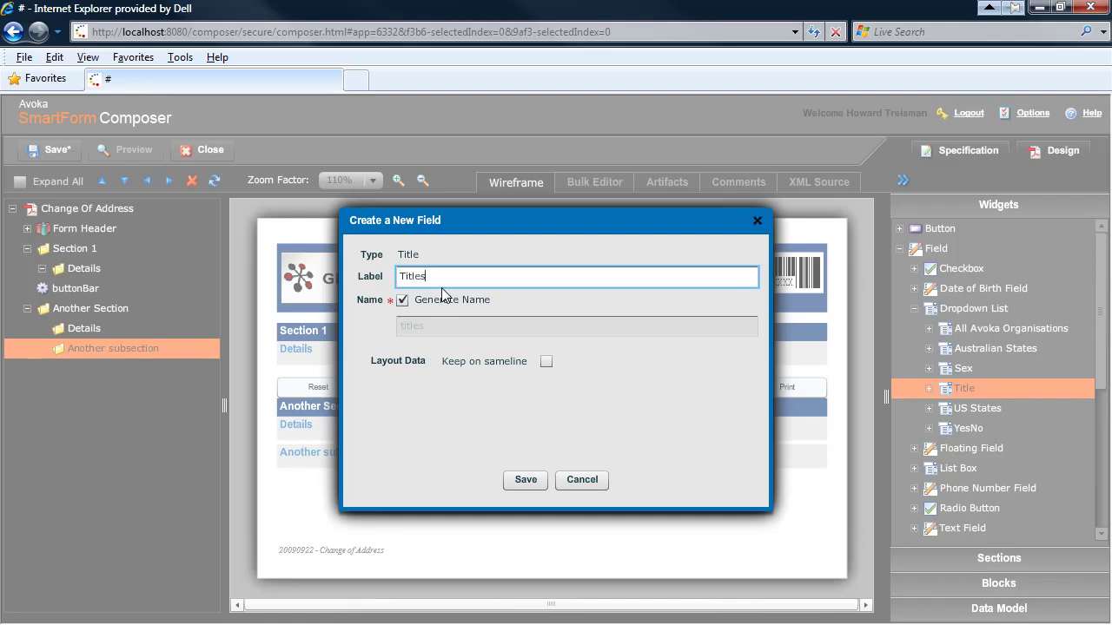
pyautogui.click(521, 483)
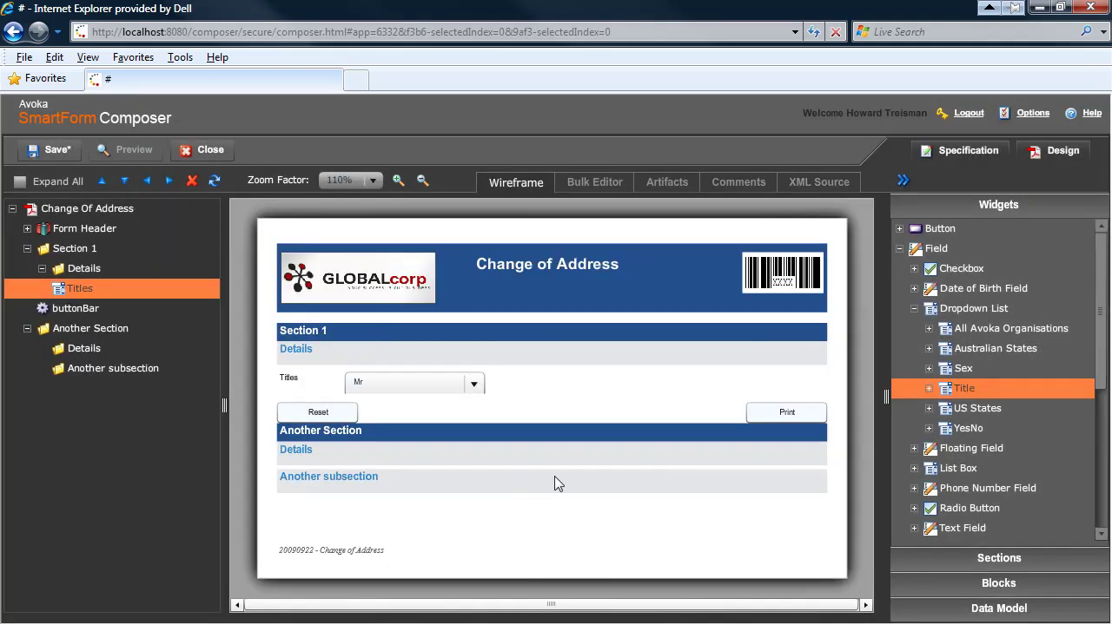
# Add 'First Name' and 'Last Name' text fields below the Titles dropdown.
pyautogui.moveTo(968, 532); pyautogui.dragTo(417, 388)
pyautogui.write('First Name')
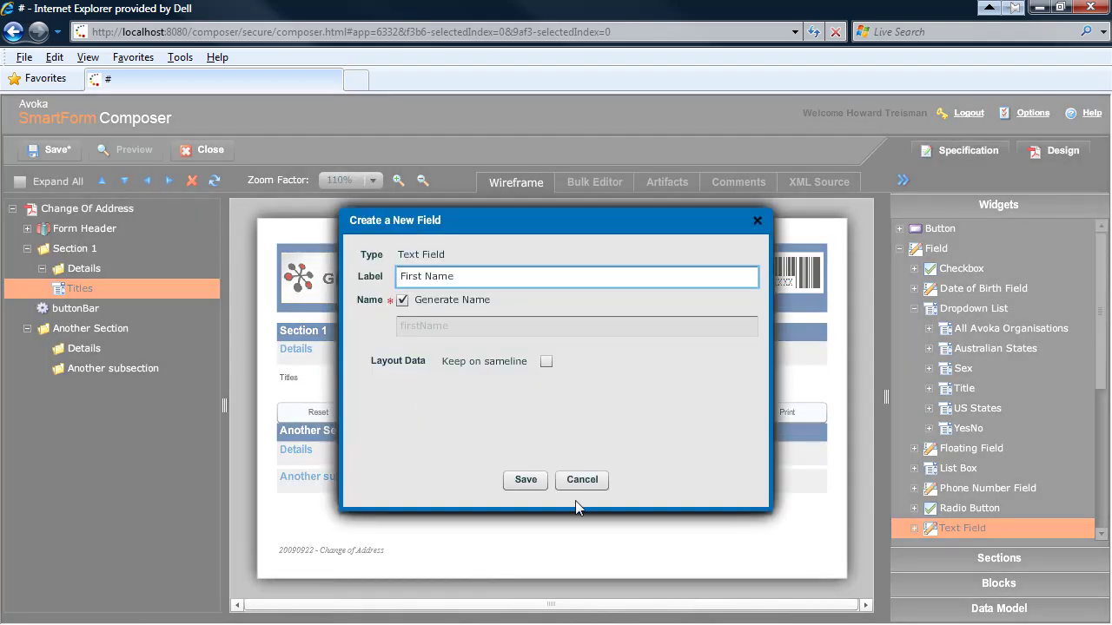
pyautogui.click(527, 480)
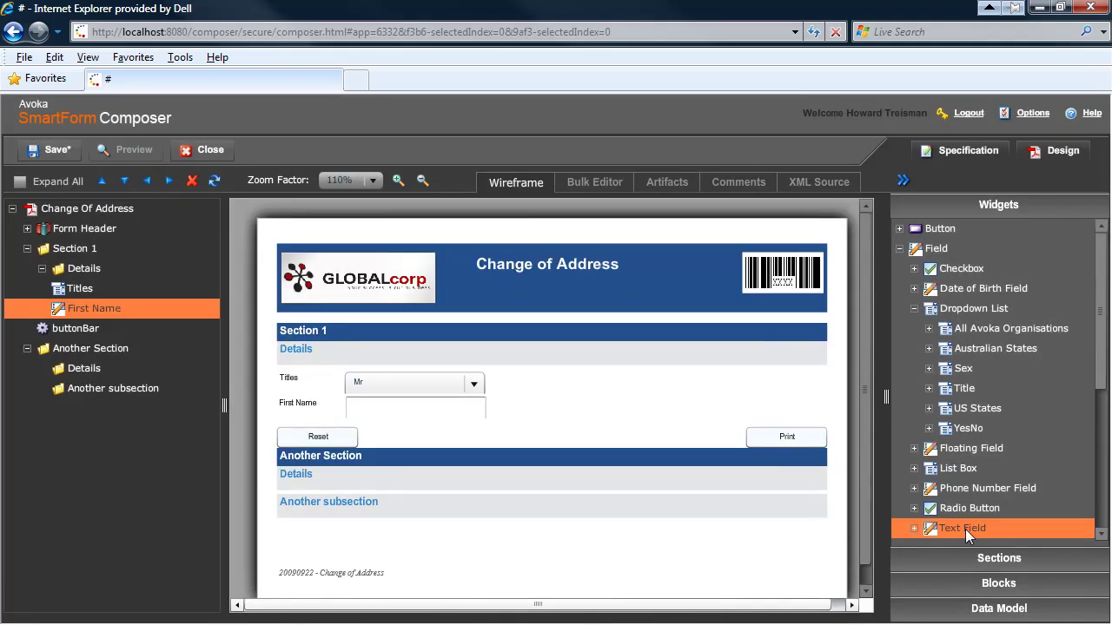
pyautogui.moveTo(962, 528); pyautogui.dragTo(458, 404)
pyautogui.write('Last Name')
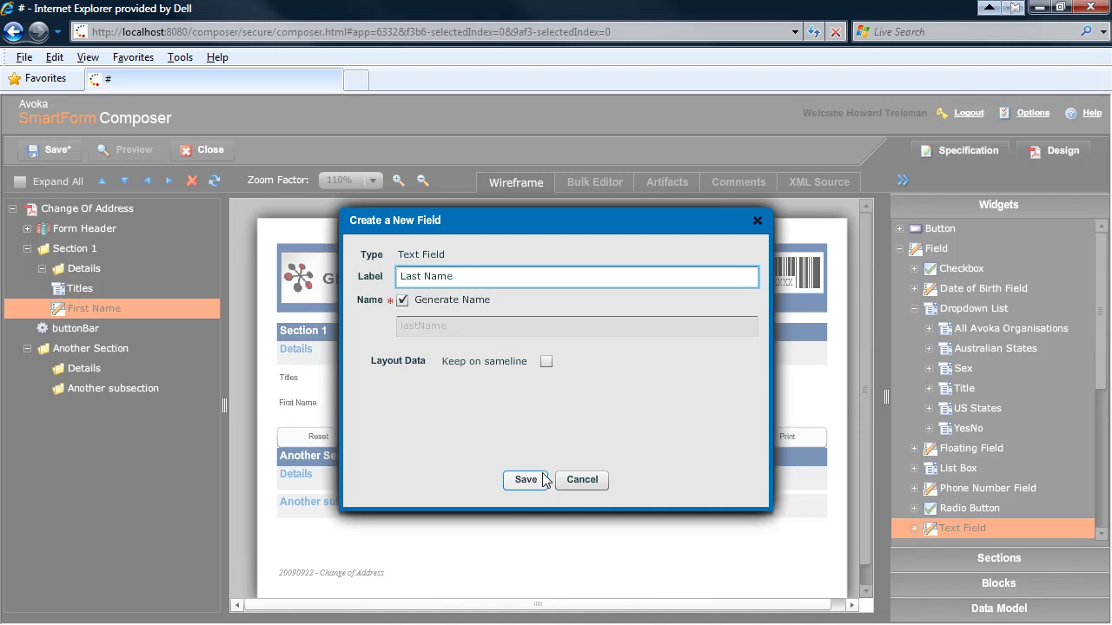
pyautogui.click(534, 481)
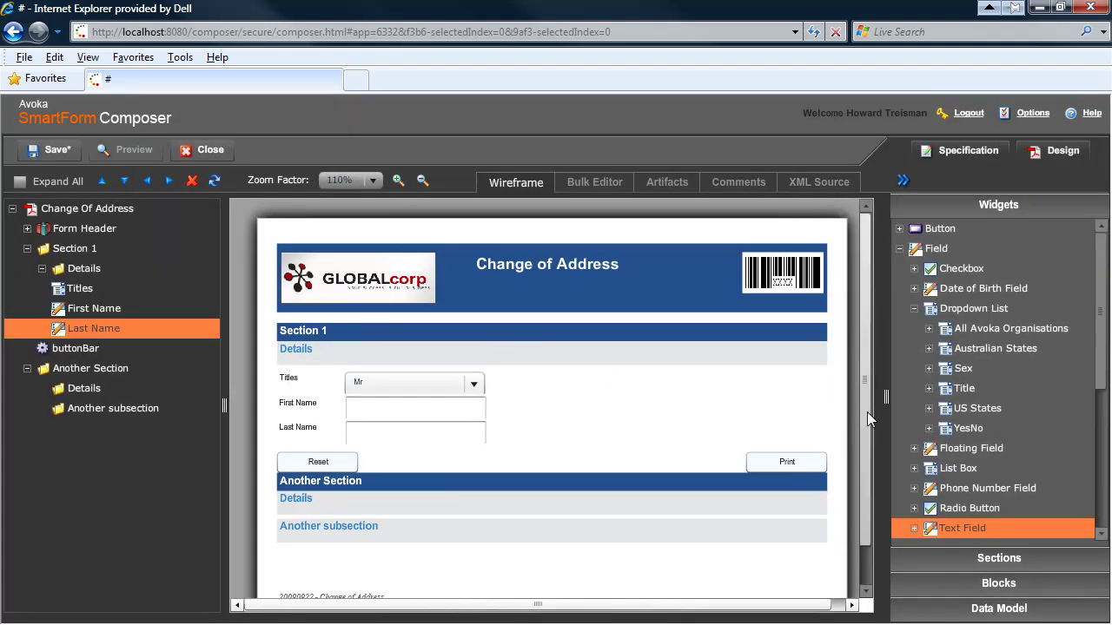
pyautogui.scroll(-2, 871, 411)
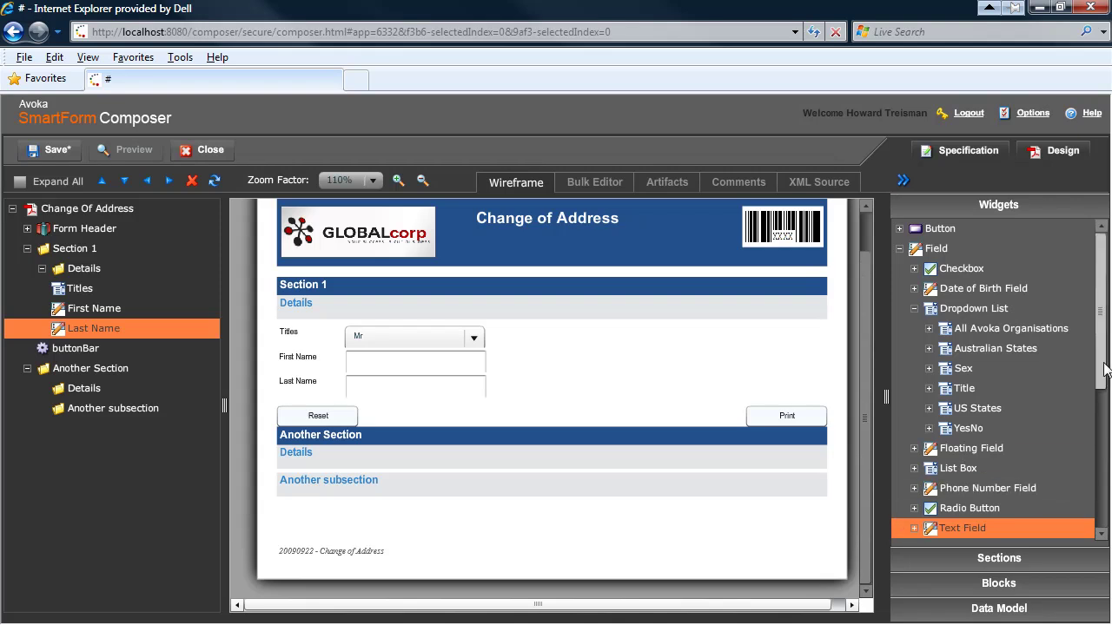
# Add a US Address block named 'addr' to Another Section's Details.
pyautogui.click(1001, 586)
pyautogui.scroll(-3, 999, 408)
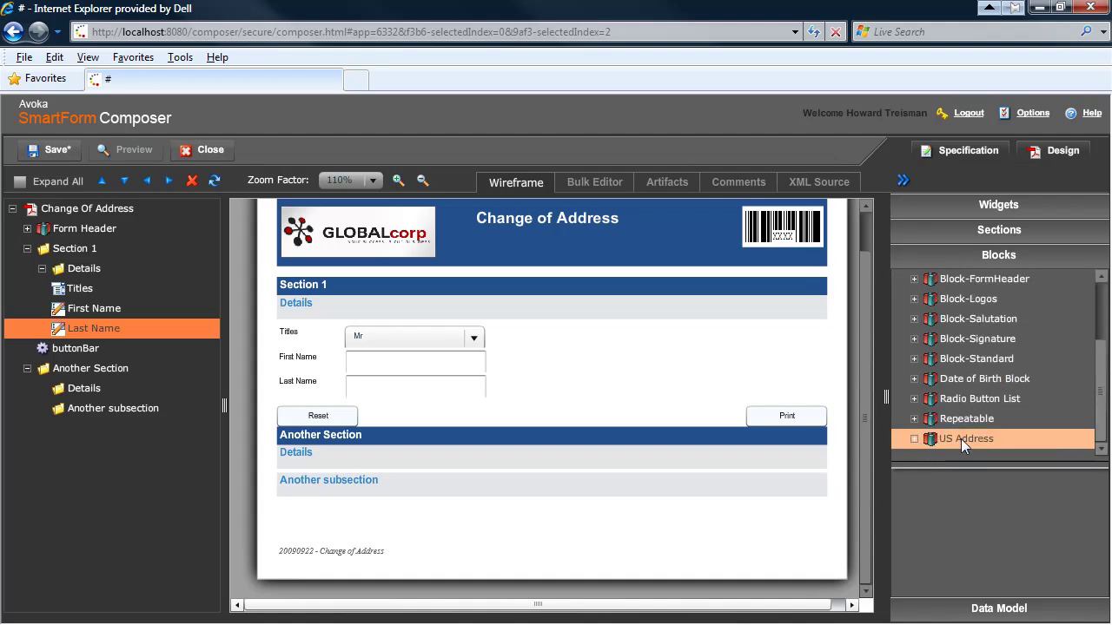
pyautogui.moveTo(961, 439); pyautogui.dragTo(74, 392)
pyautogui.click(425, 275)
pyautogui.write('addr')
pyautogui.click(526, 480)
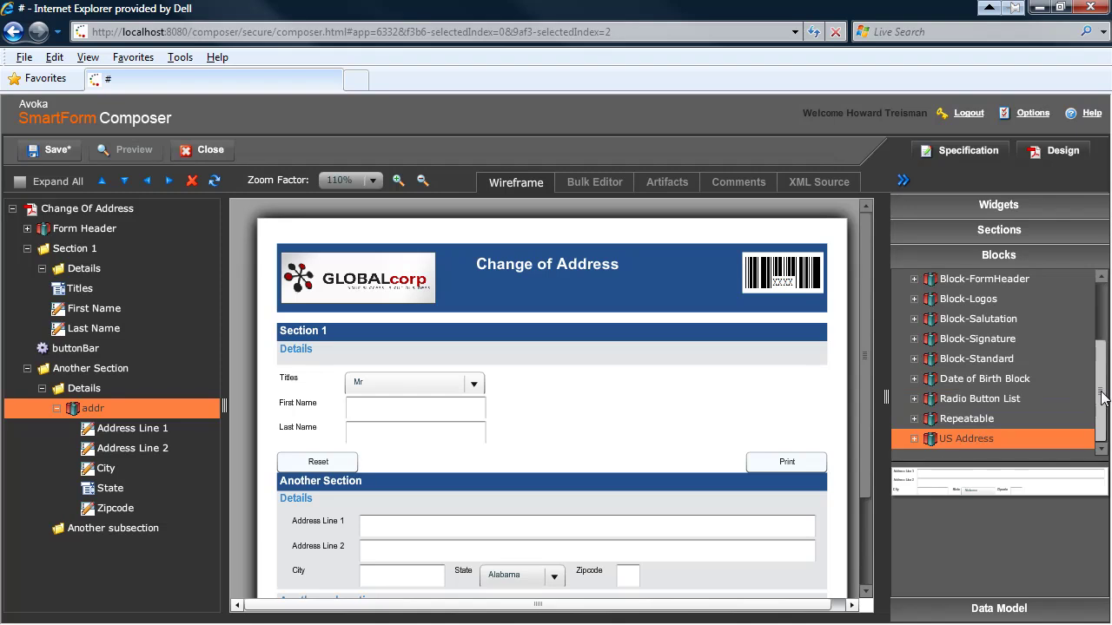
# Save and close Change of Address, then open the Request for Emergency Assistance form.
pyautogui.scroll(5, 1025, 373)
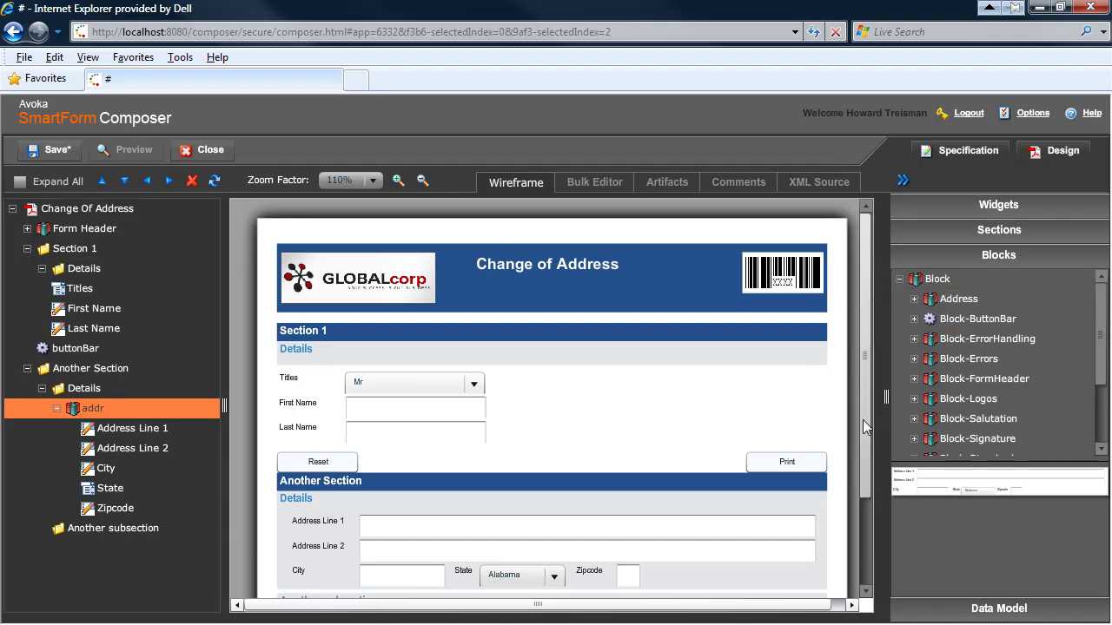
pyautogui.scroll(-3, 857, 414)
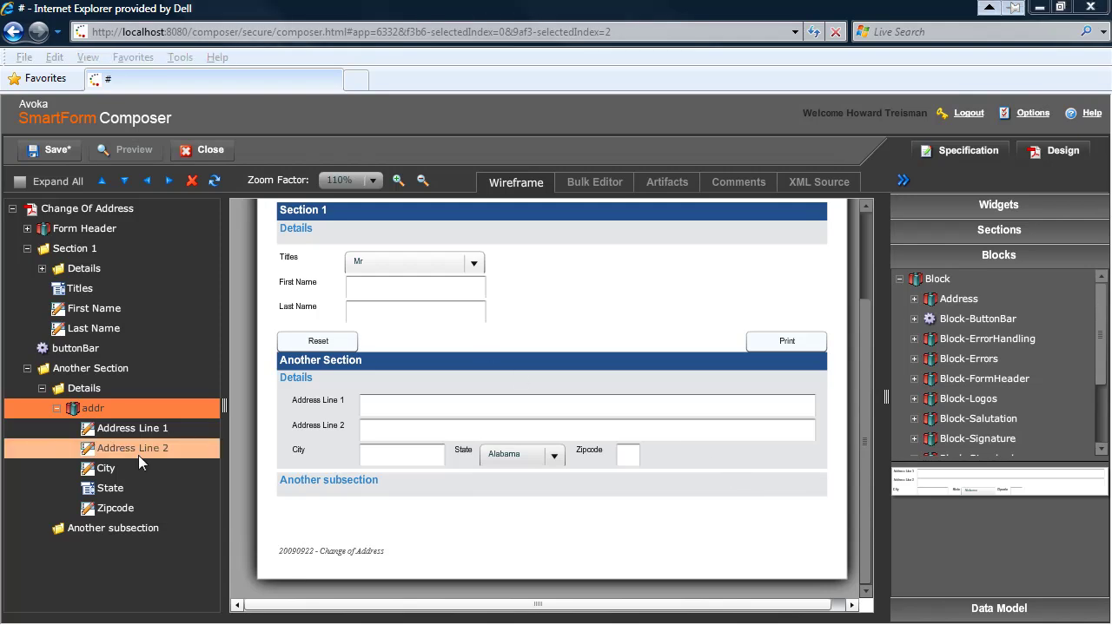
pyautogui.click(47, 152)
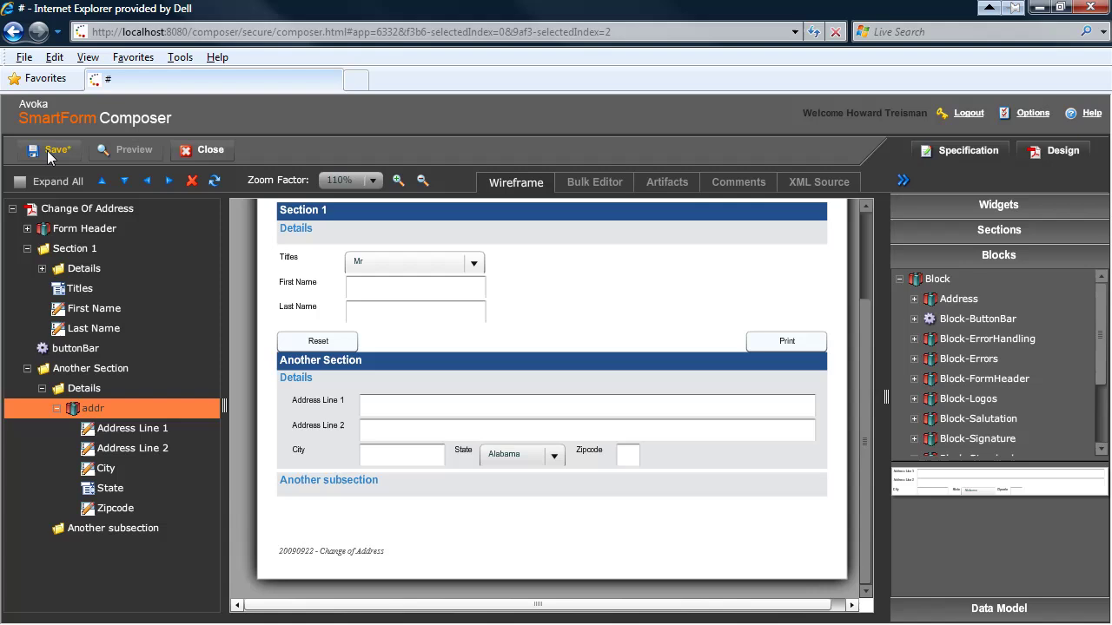
pyautogui.click(208, 151)
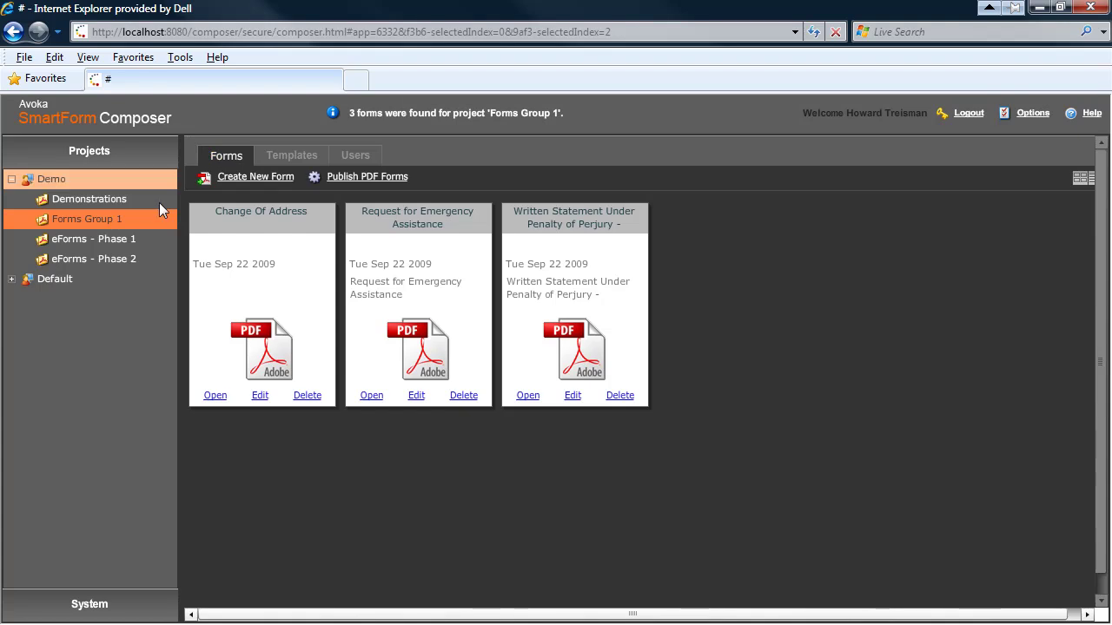
pyautogui.click(368, 397)
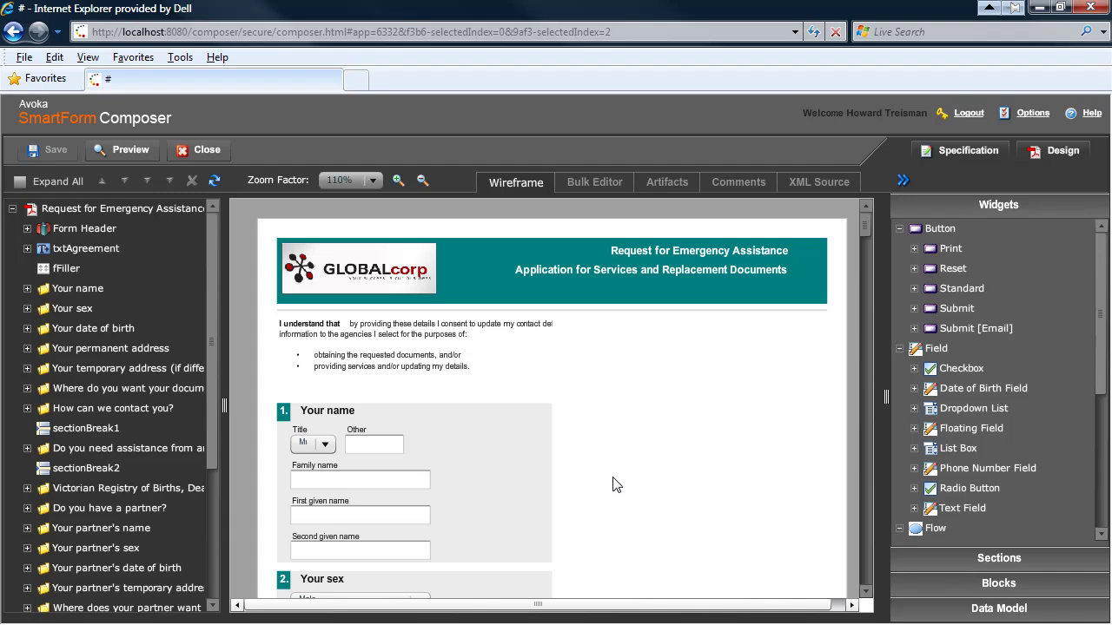
# Scroll through the Request for Emergency Assistance wireframe to review its sections.
pyautogui.click(866, 561)
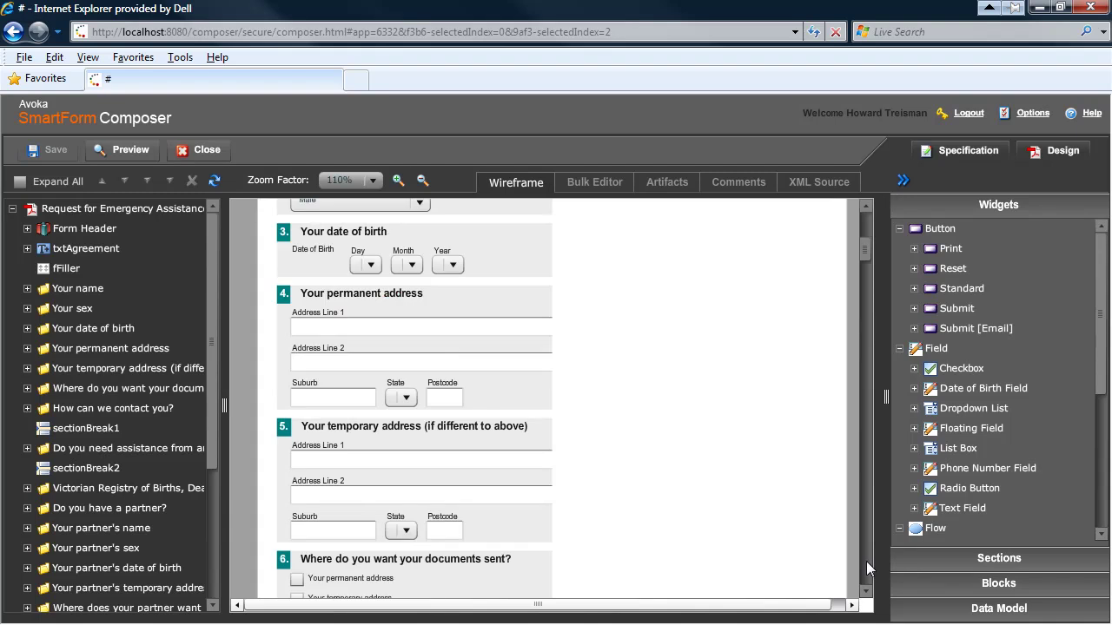
pyautogui.click(866, 561)
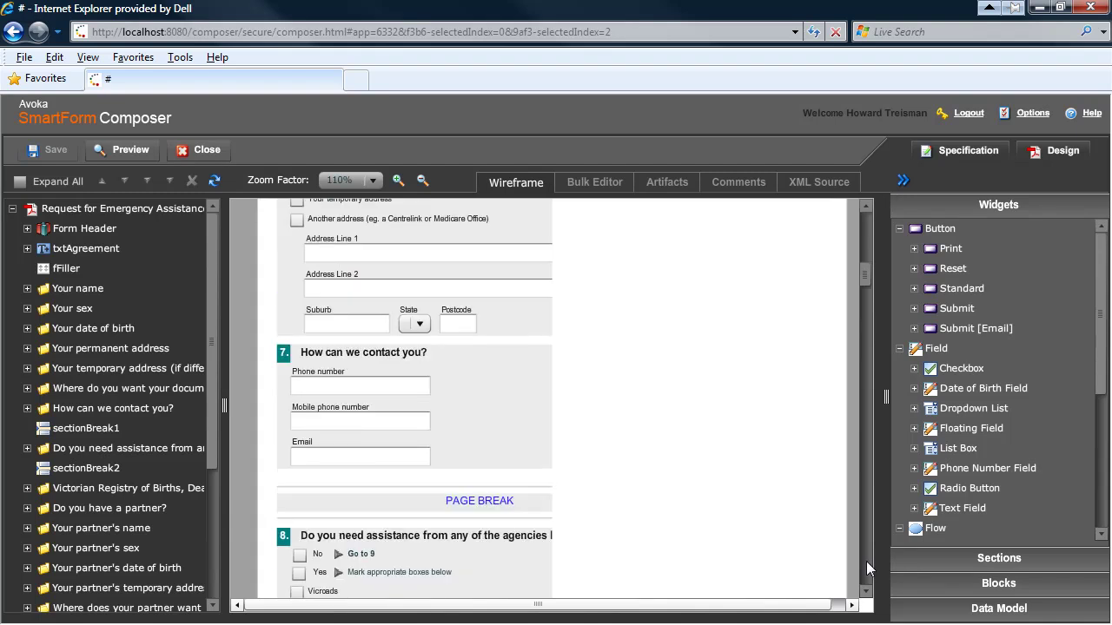
pyautogui.click(866, 561)
pyautogui.click(866, 561)
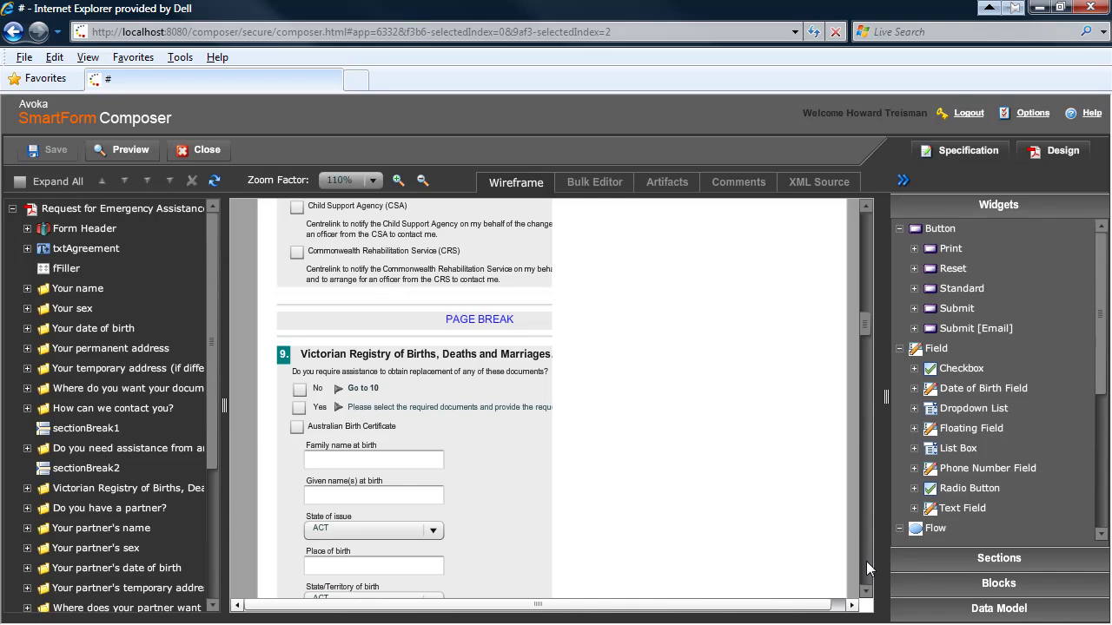
pyautogui.click(866, 561)
pyautogui.click(866, 561)
pyautogui.click(866, 561)
pyautogui.click(866, 561)
pyautogui.click(866, 561)
pyautogui.click(866, 561)
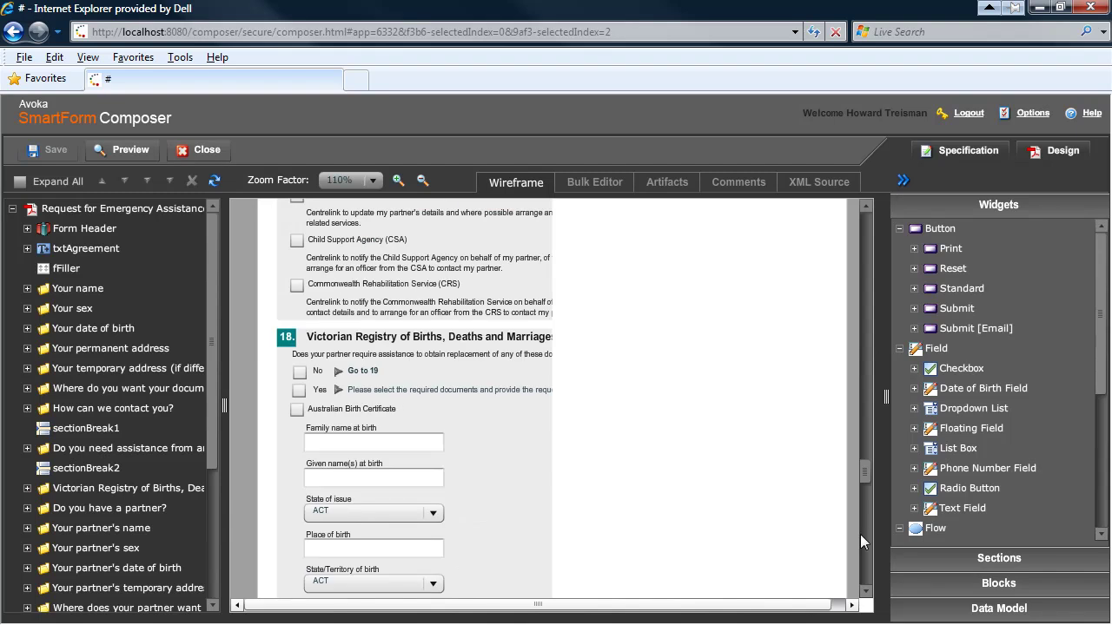
pyautogui.moveTo(865, 472); pyautogui.dragTo(861, 571)
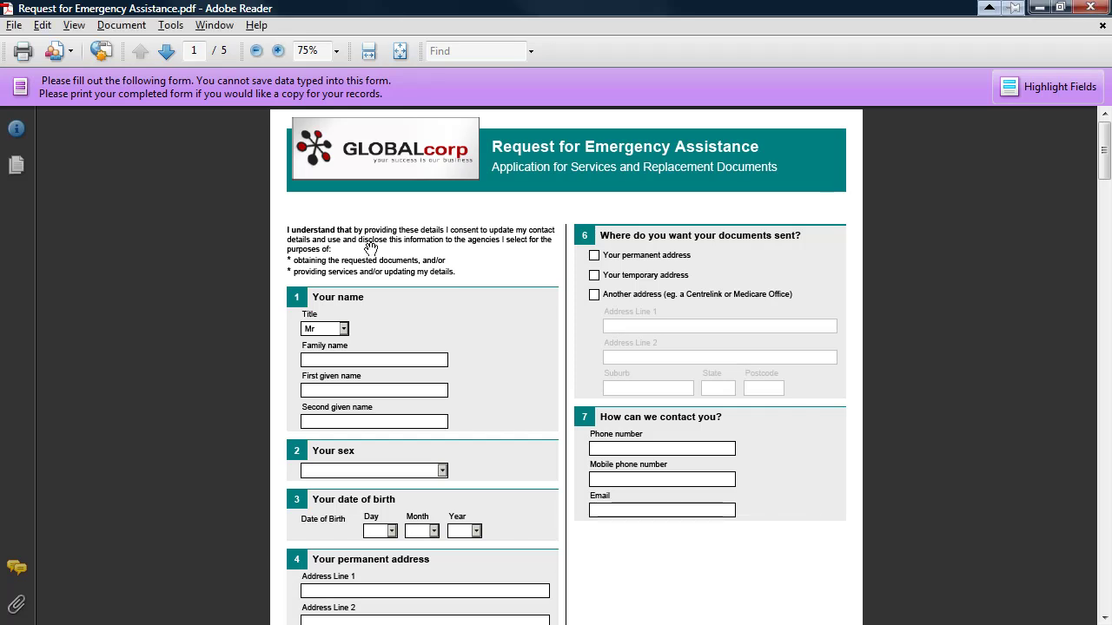
# In the PDF preview, set Title to Miss, then Other to reveal its box.
pyautogui.click(345, 335)
pyautogui.click(314, 359)
pyautogui.click(343, 335)
pyautogui.click(314, 379)
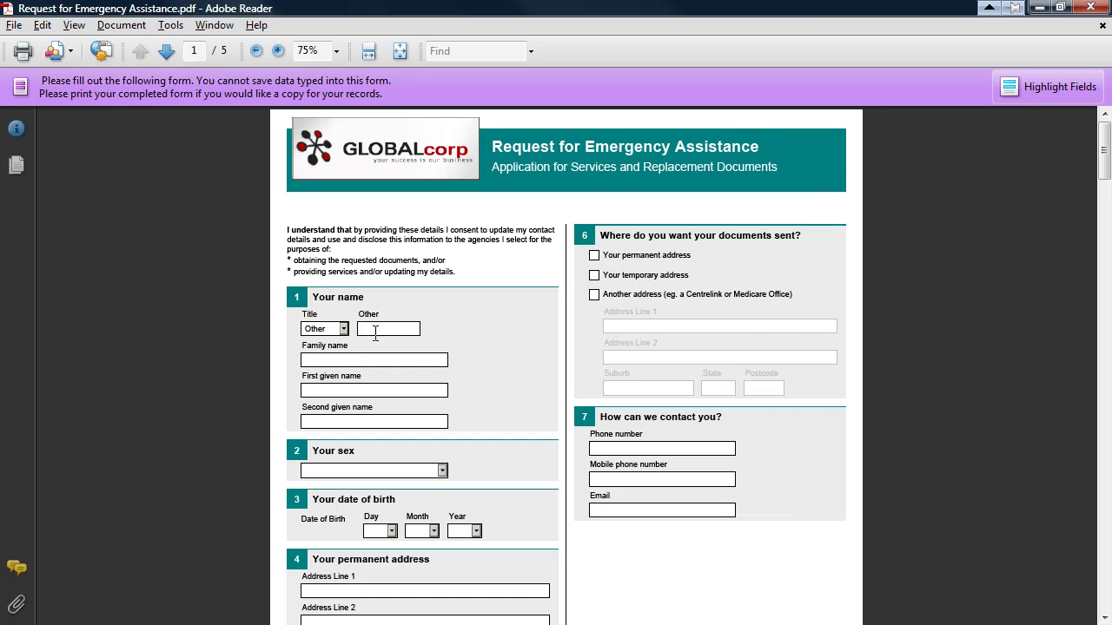
pyautogui.scroll(-10, 579, 330)
pyautogui.scroll(-1, 579, 335)
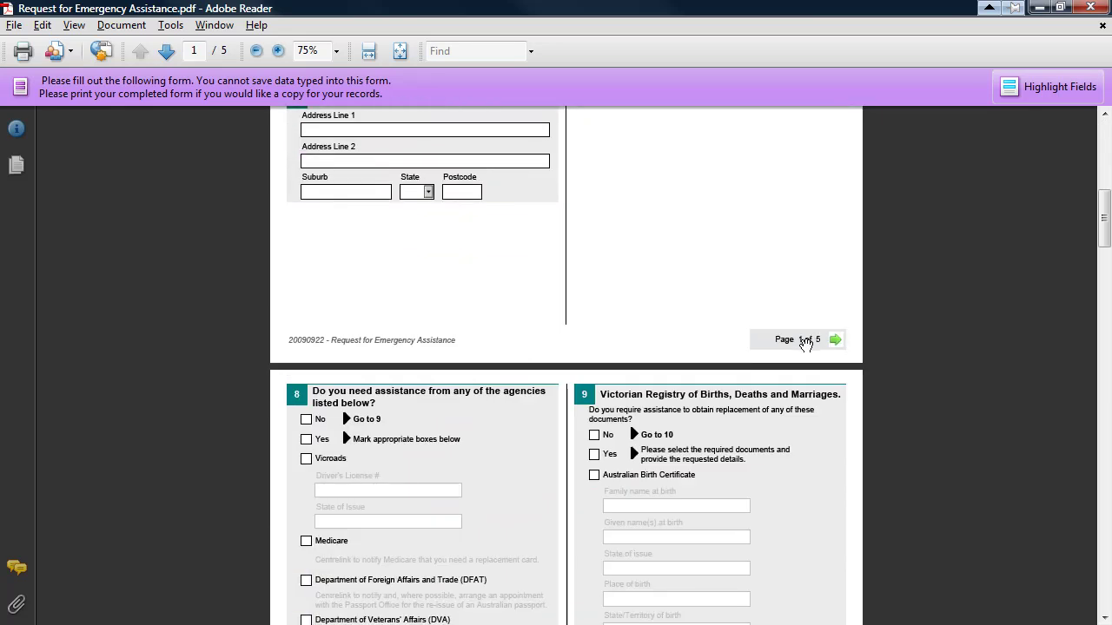
# Toggle Australian Birth Certificate on page 2, leaving it ticked with its fields enabled.
pyautogui.click(837, 341)
pyautogui.scroll(5, 837, 341)
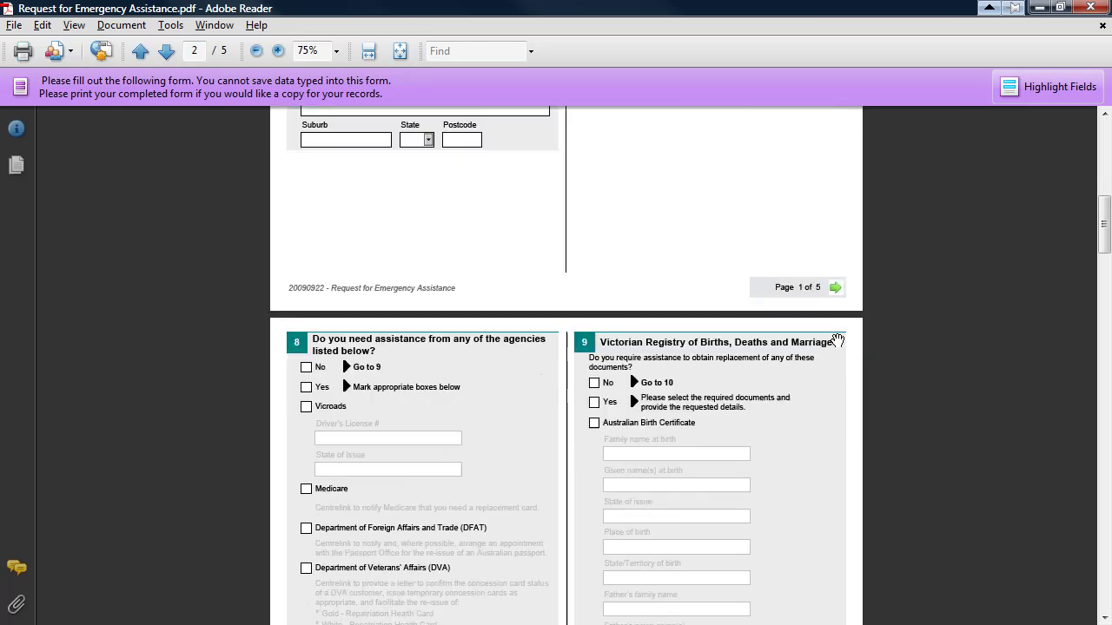
pyautogui.scroll(-1, 644, 382)
pyautogui.click(594, 382)
pyautogui.scroll(-3, 650, 473)
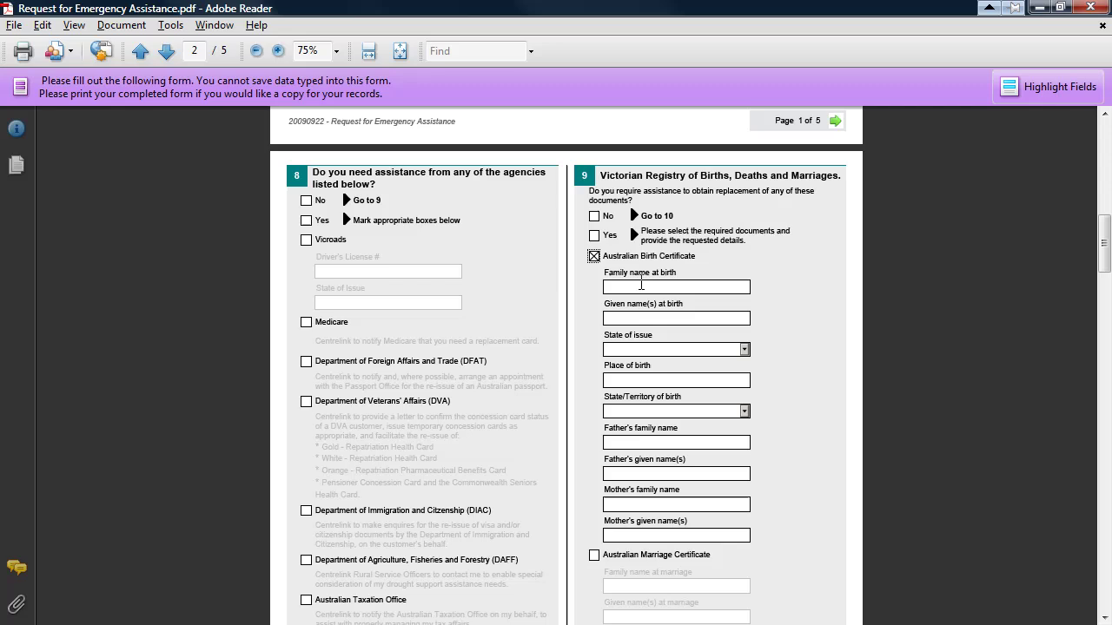
pyautogui.click(594, 257)
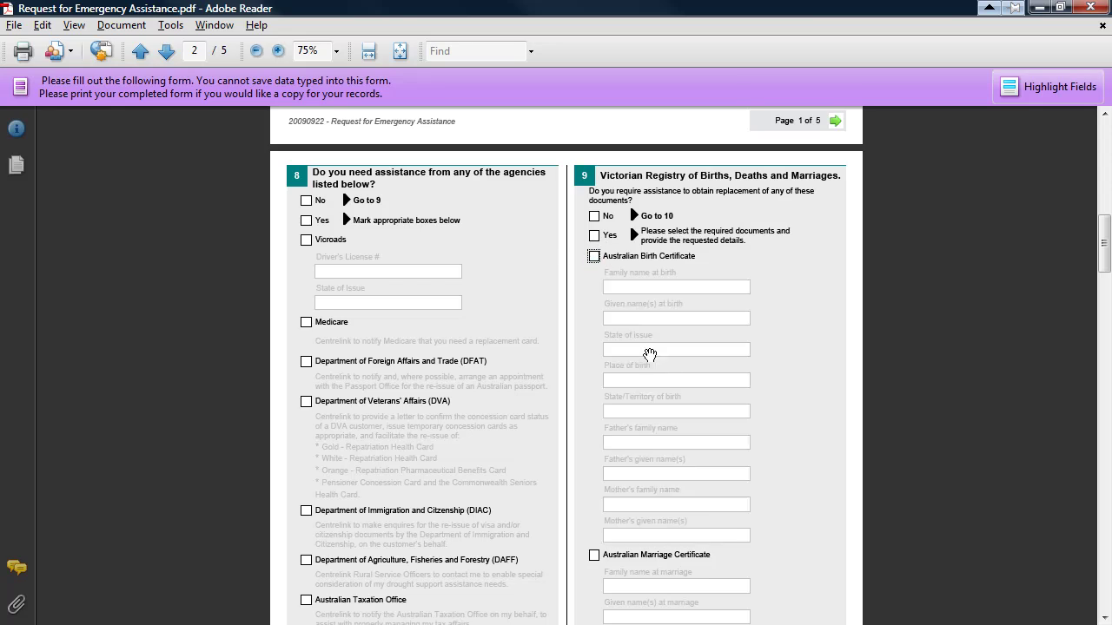
pyautogui.click(594, 257)
pyautogui.scroll(-12, 617, 342)
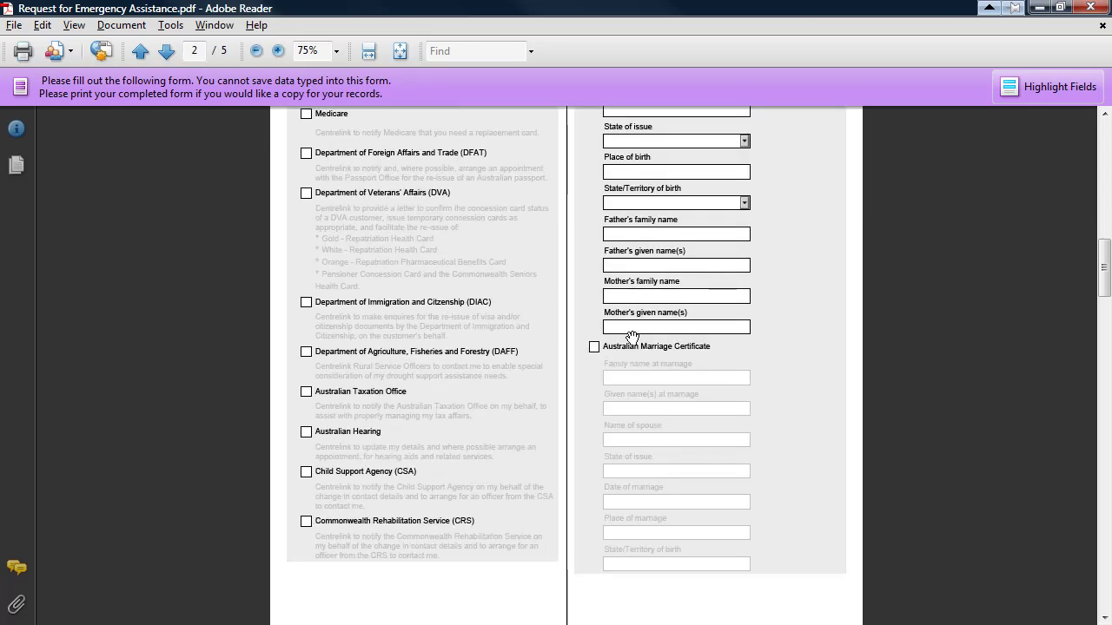
pyautogui.scroll(-11, 616, 341)
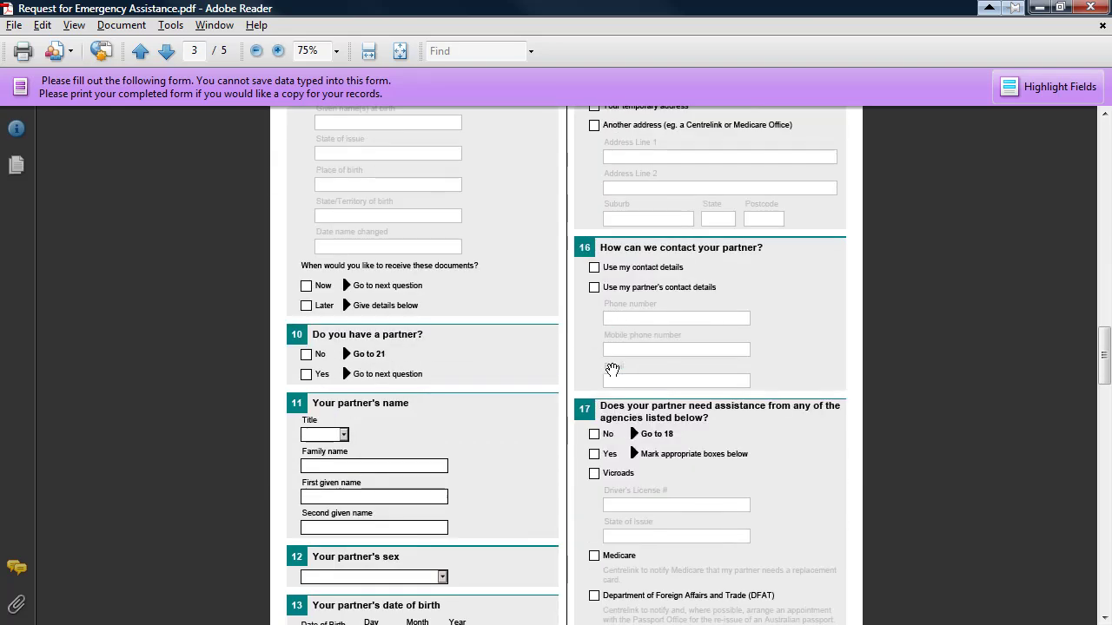
# Toggle the partner's contact details checkbox, then page through to the end of the preview.
pyautogui.click(595, 287)
pyautogui.click(595, 287)
pyautogui.scroll(-11, 656, 364)
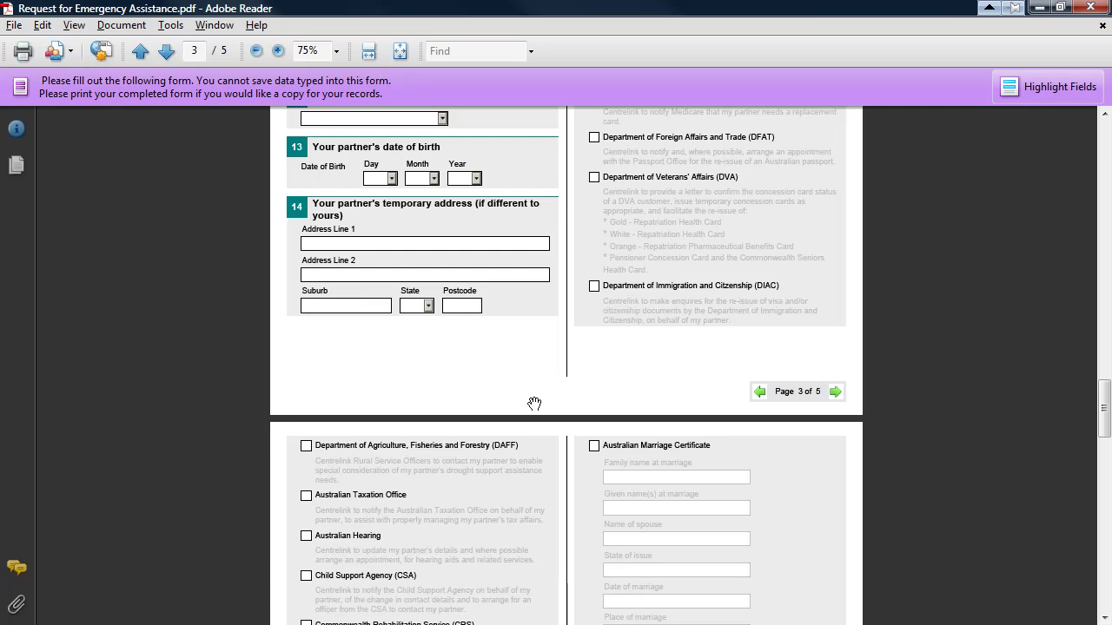
pyautogui.scroll(-6, 589, 374)
pyautogui.scroll(-20, 591, 391)
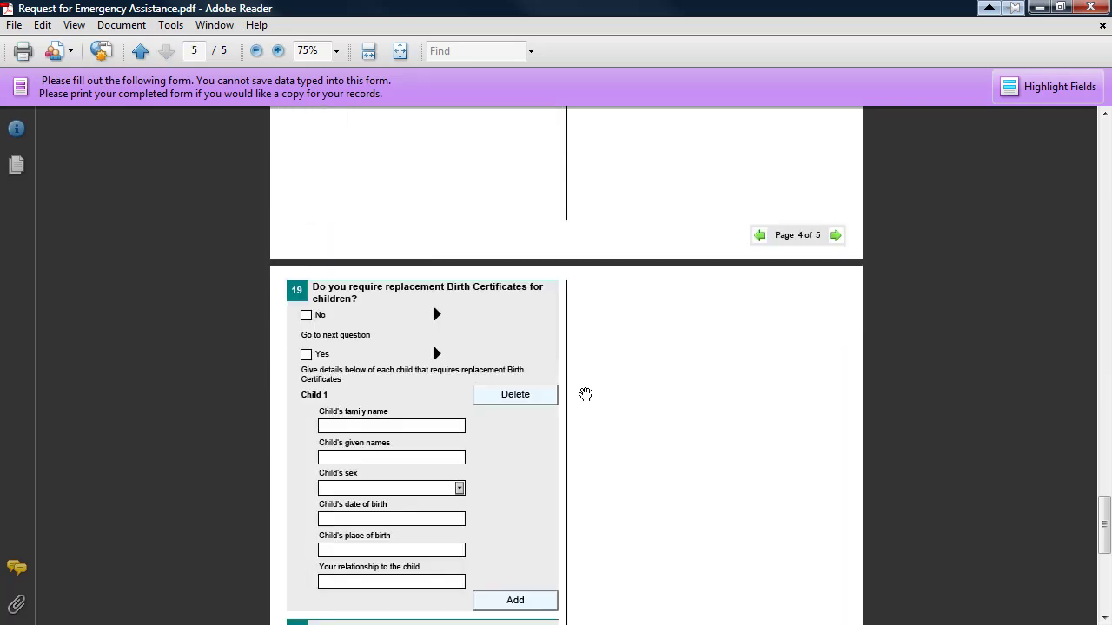
pyautogui.scroll(-7, 579, 413)
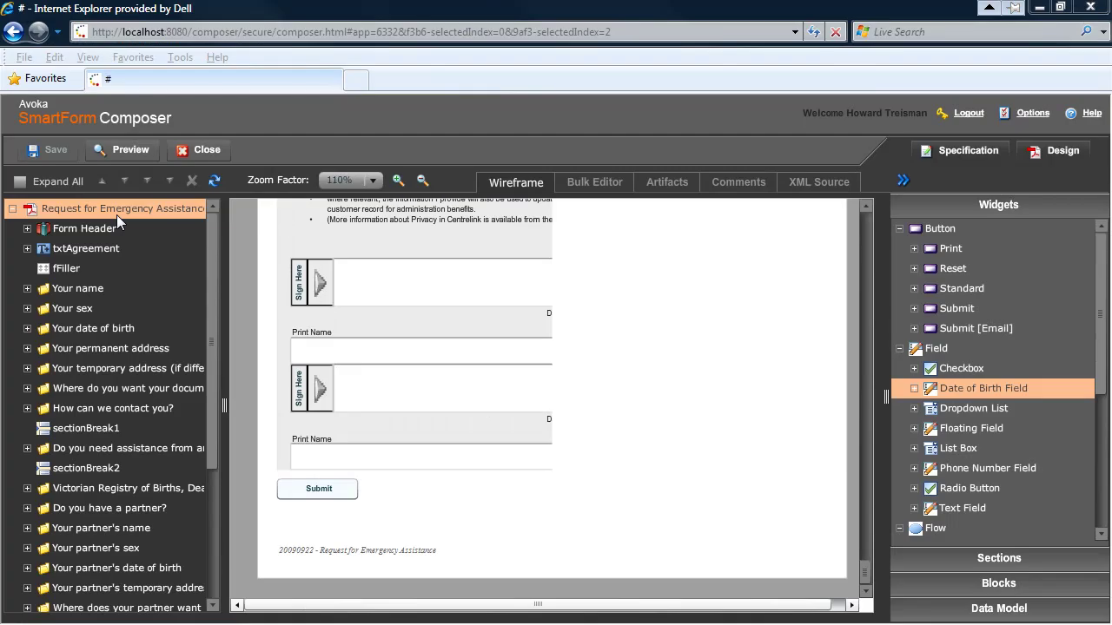
# Switch the form to the Numbered Form - One Column template with Standard - Blue, then save and reopen.
pyautogui.rightClick(118, 212)
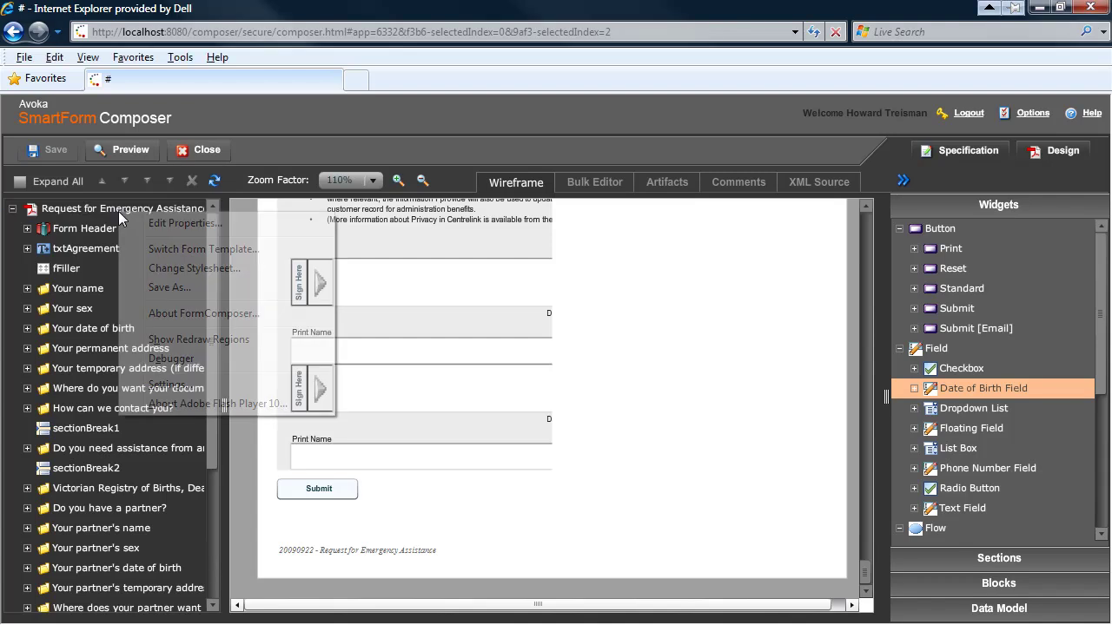
pyautogui.click(186, 250)
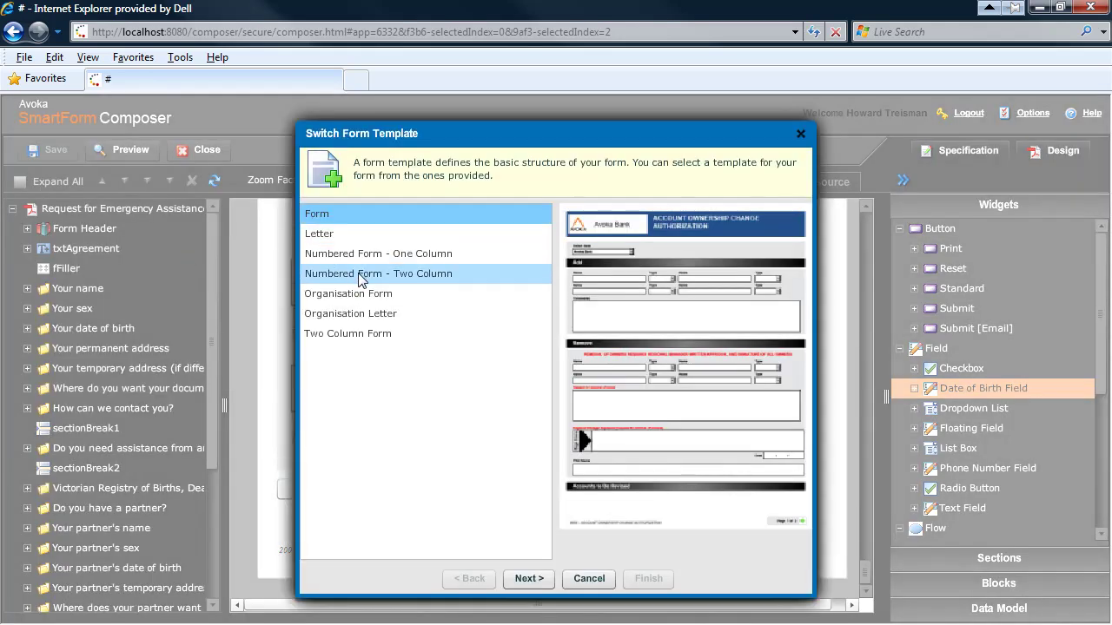
pyautogui.click(356, 256)
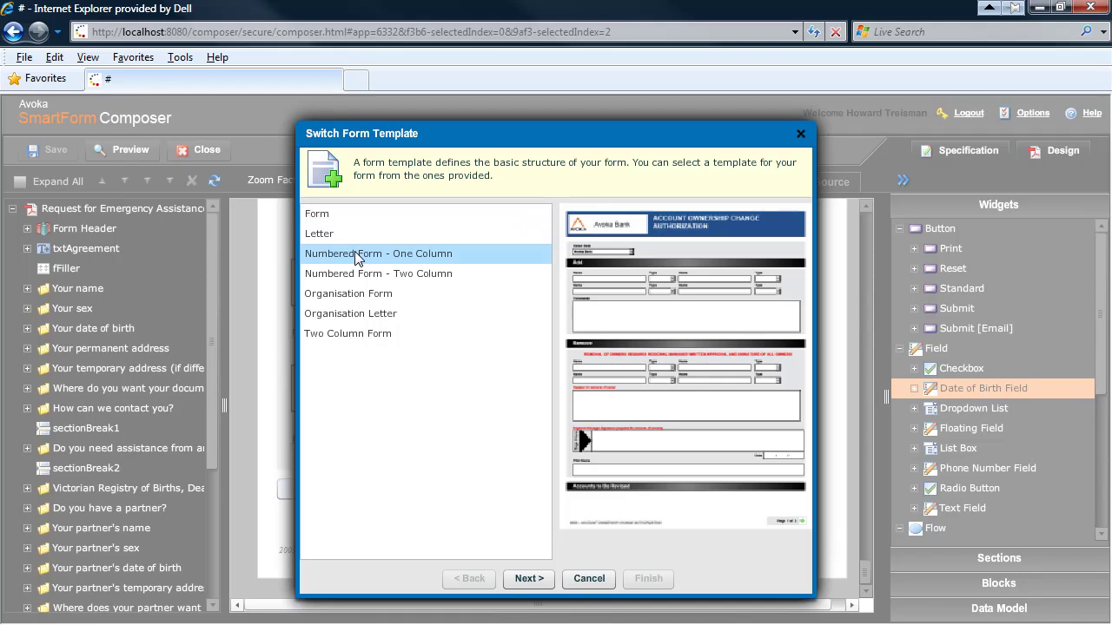
pyautogui.click(527, 578)
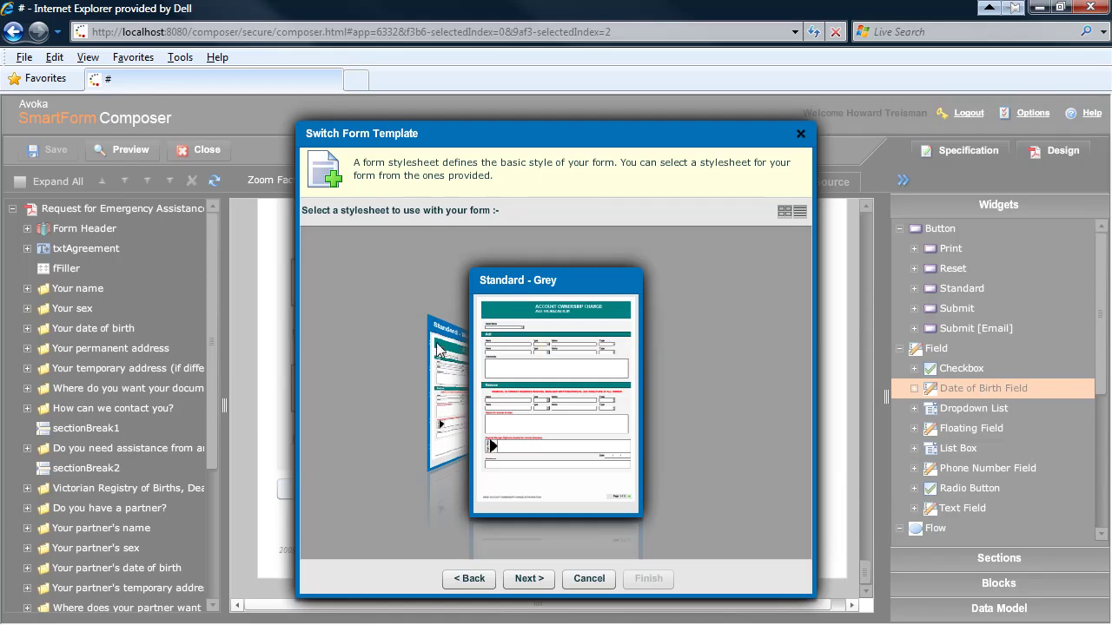
pyautogui.click(451, 377)
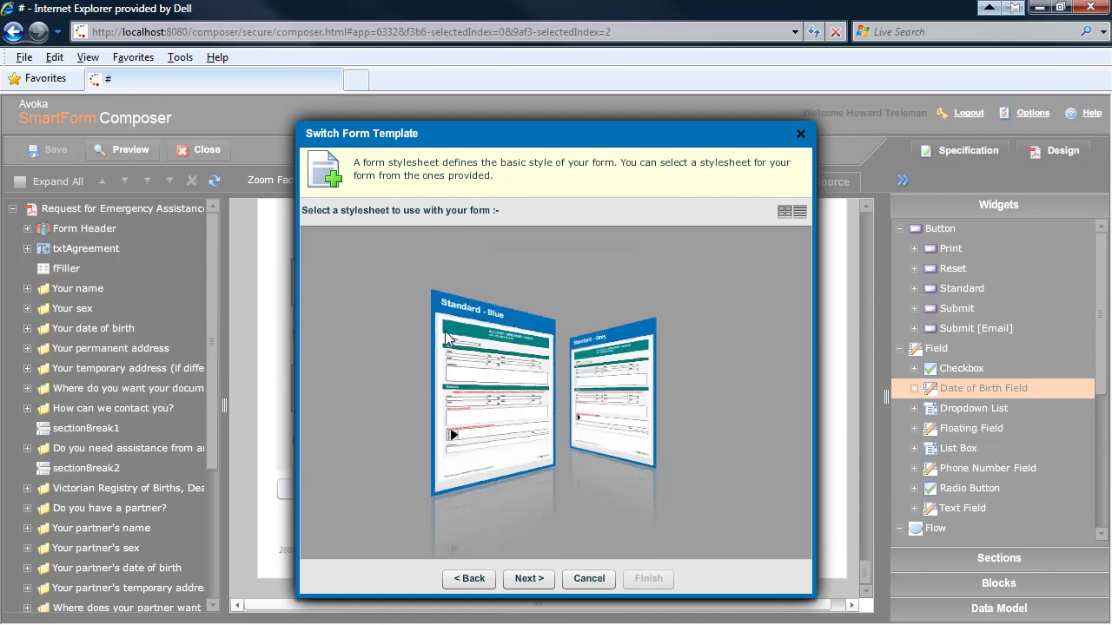
pyautogui.click(529, 579)
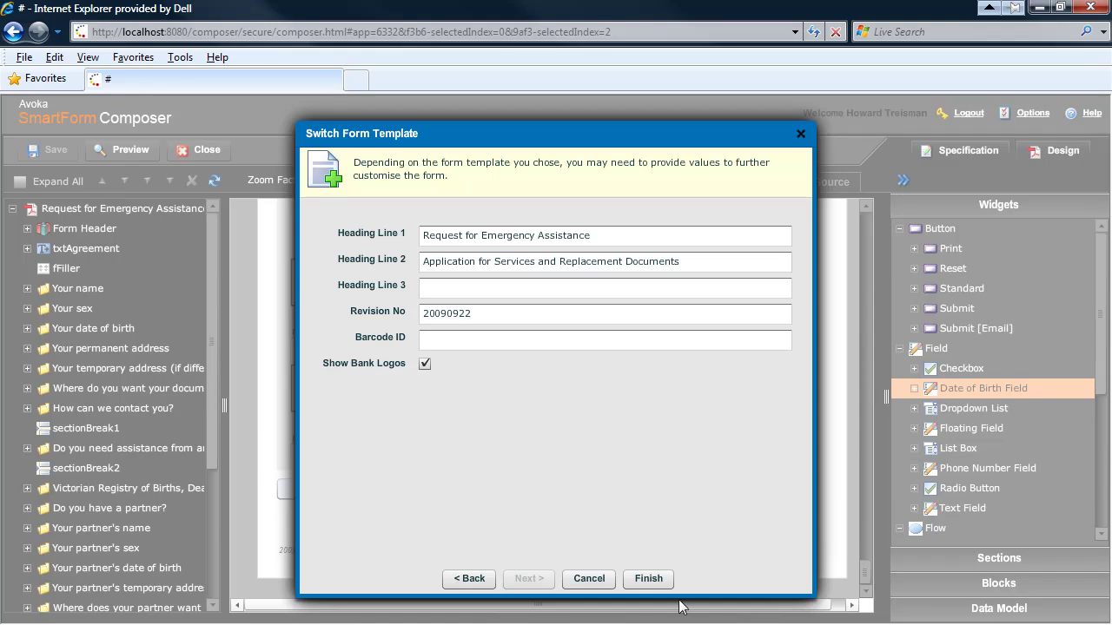
pyautogui.click(642, 581)
pyautogui.click(515, 402)
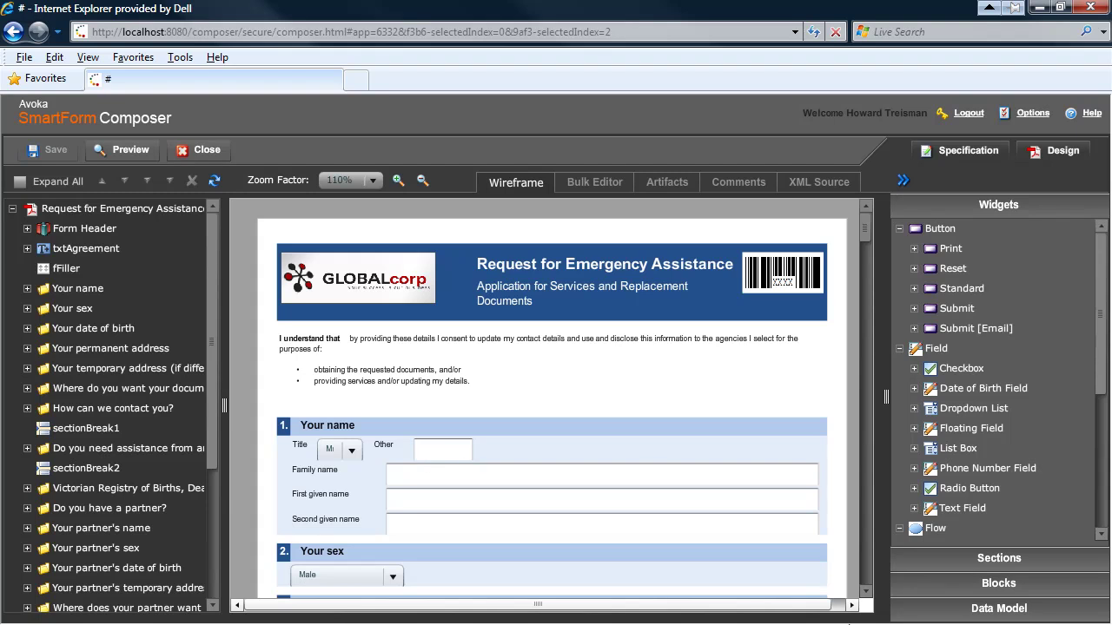
# Scroll down through the numbered sections of the wireframe toward the certificate fields.
pyautogui.scroll(-15, 867, 561)
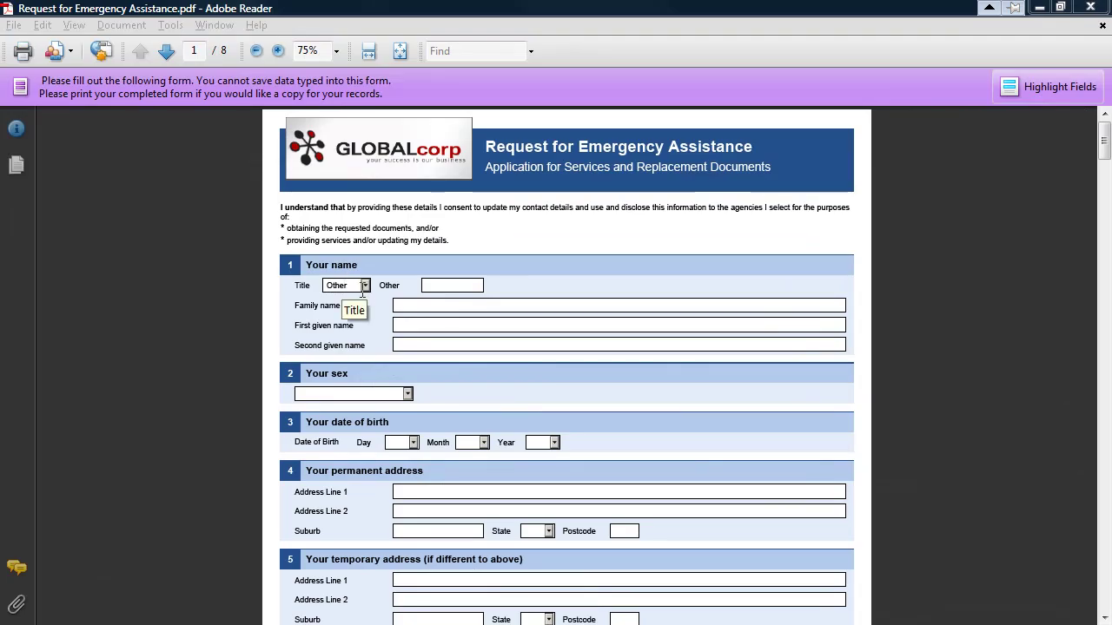
# In the PDF preview, set Title to Mr, then change it to Miss.
pyautogui.click(364, 286)
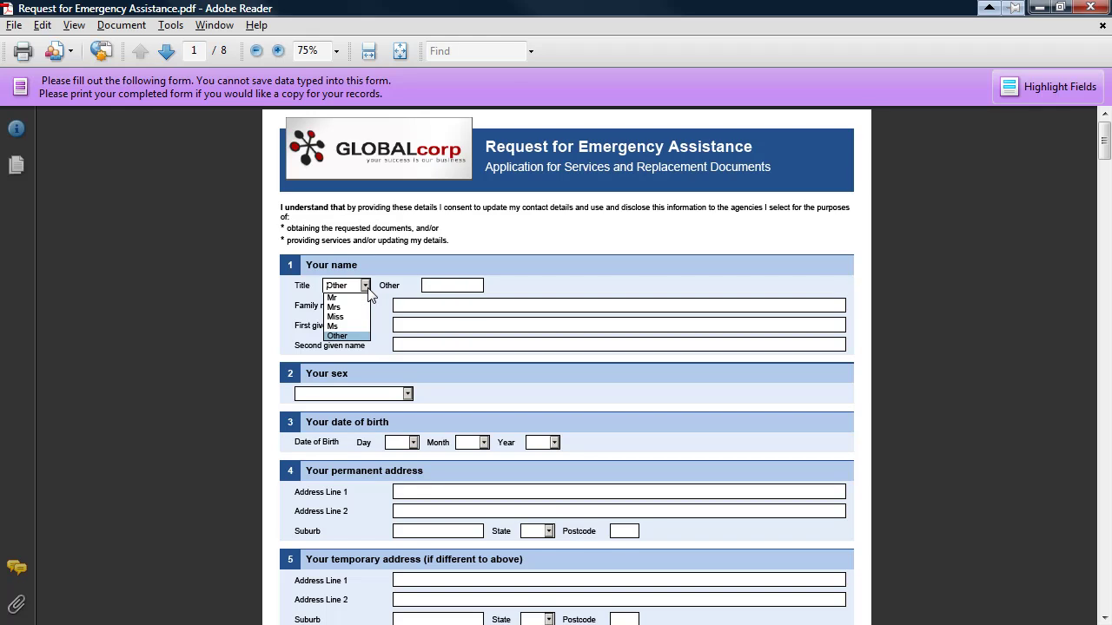
pyautogui.click(352, 297)
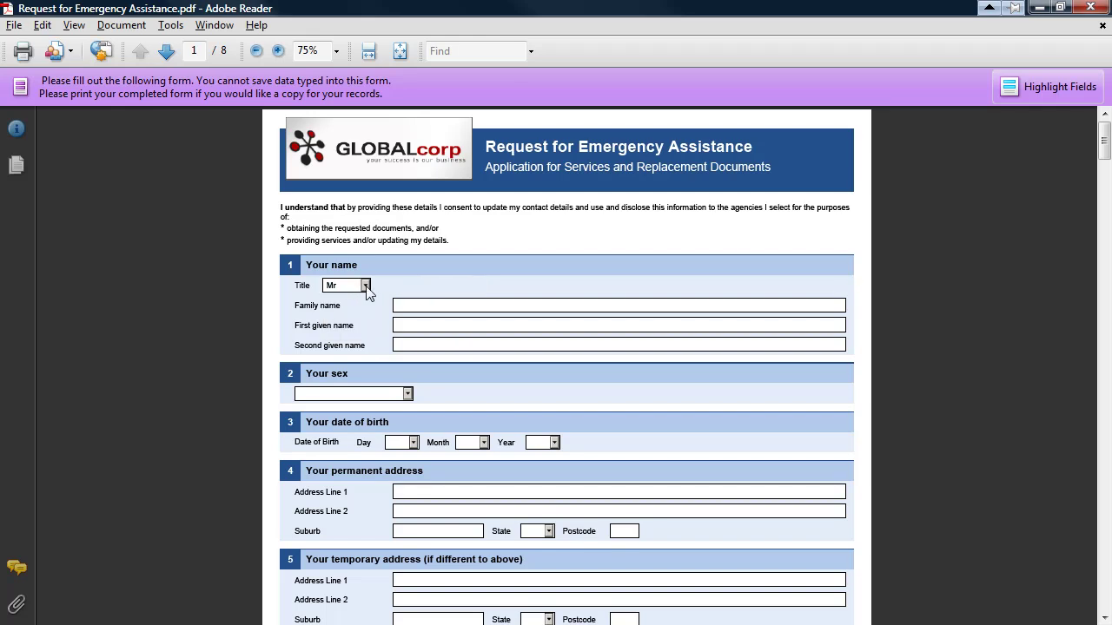
pyautogui.click(366, 285)
pyautogui.click(355, 315)
# Tick the Vicroads and Medicare agency boxes, then tick Australian Birth Certificate.
pyautogui.scroll(-5, 434, 463)
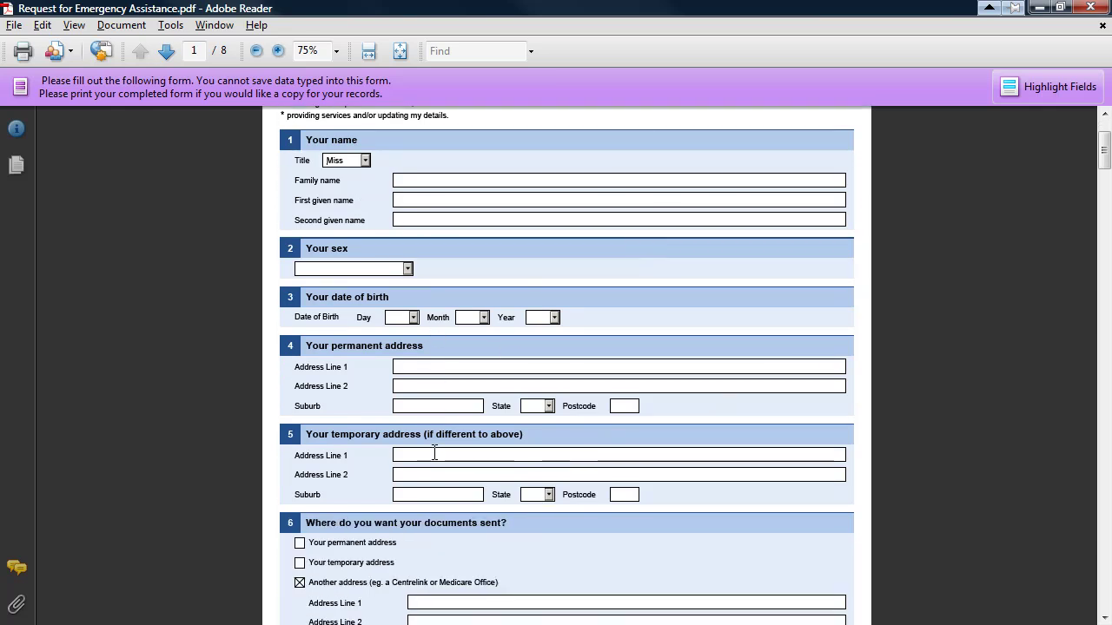
pyautogui.scroll(-20, 506, 348)
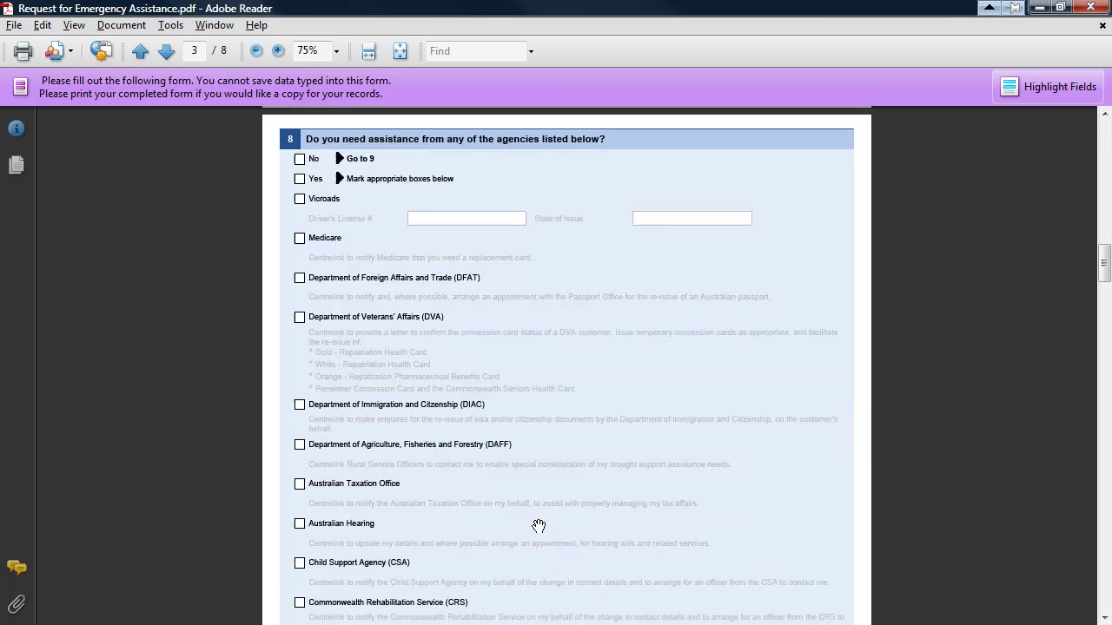
pyautogui.click(300, 199)
pyautogui.click(300, 238)
pyautogui.scroll(-5, 477, 311)
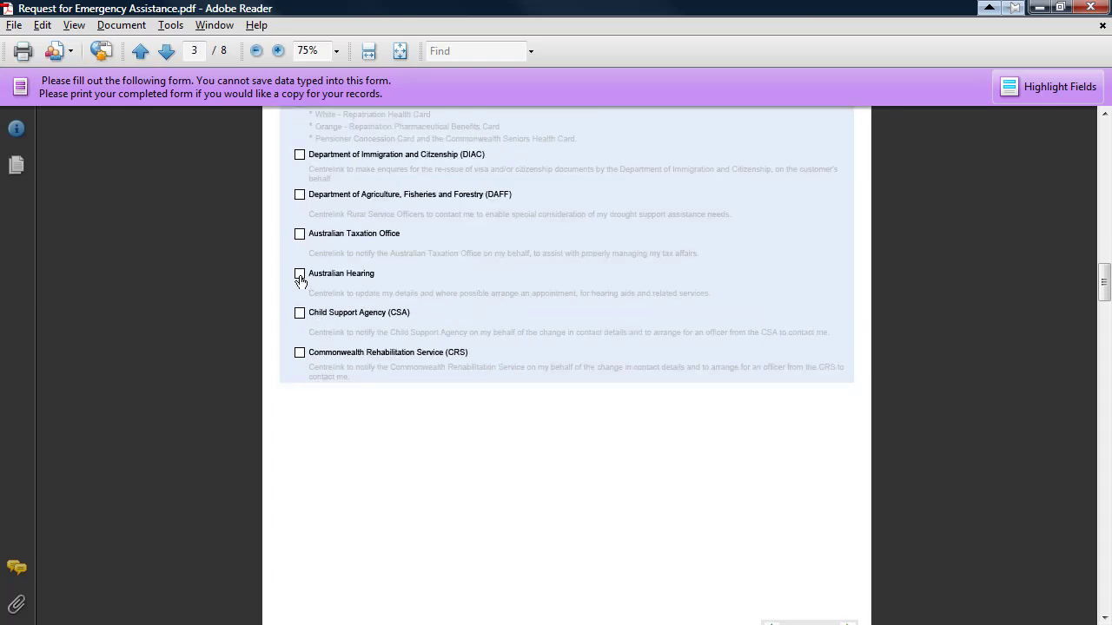
pyautogui.scroll(-10, 313, 299)
pyautogui.click(299, 305)
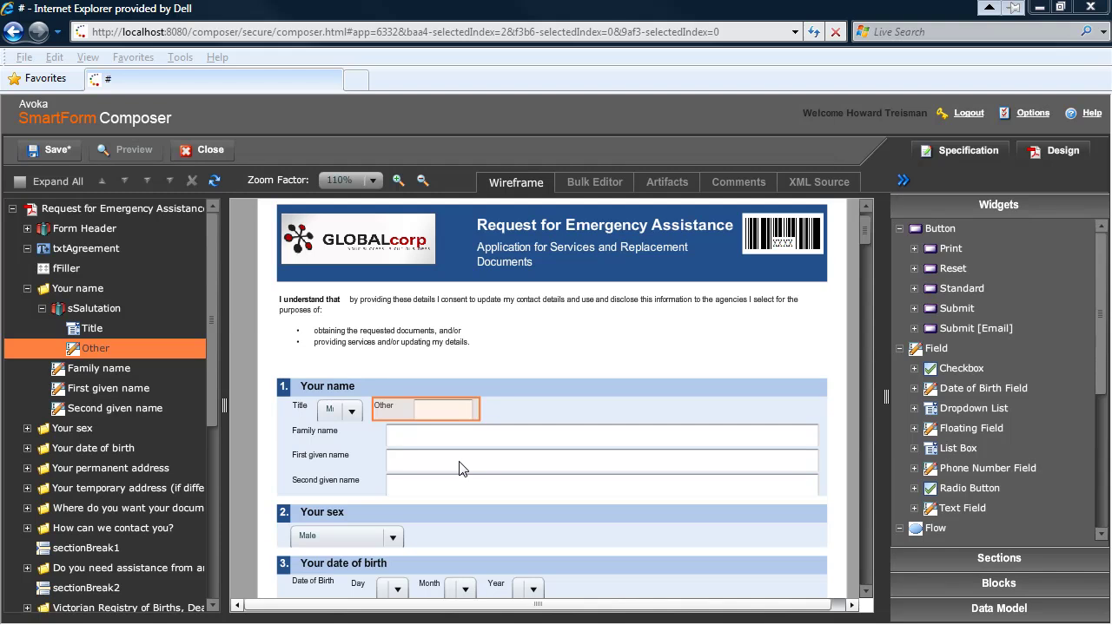
pyautogui.doubleClick(423, 408)
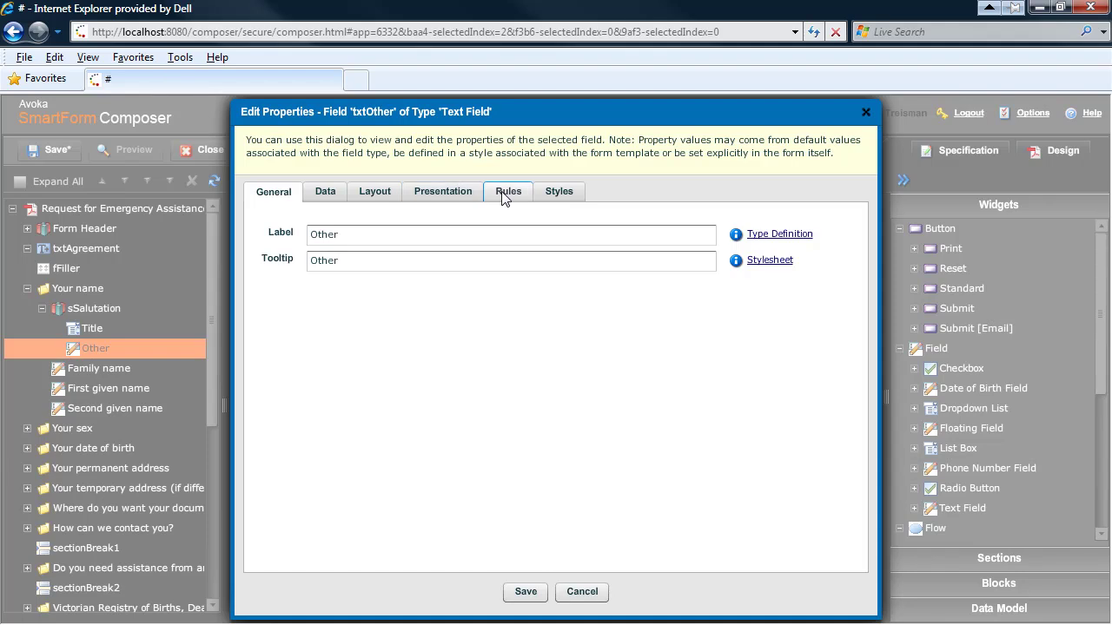
pyautogui.click(503, 193)
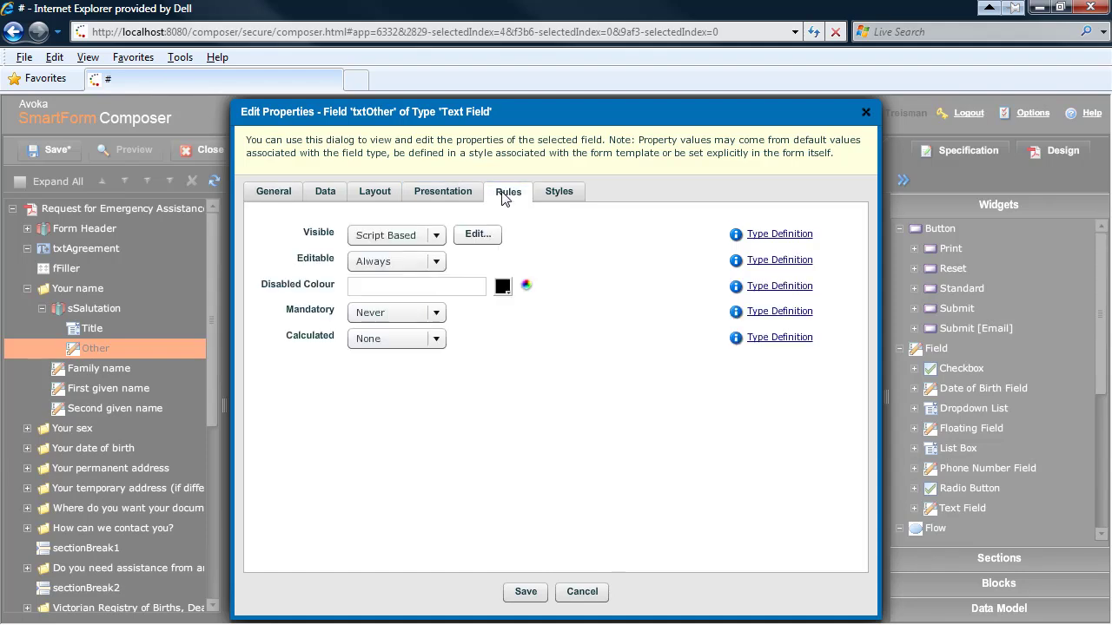
pyautogui.click(477, 235)
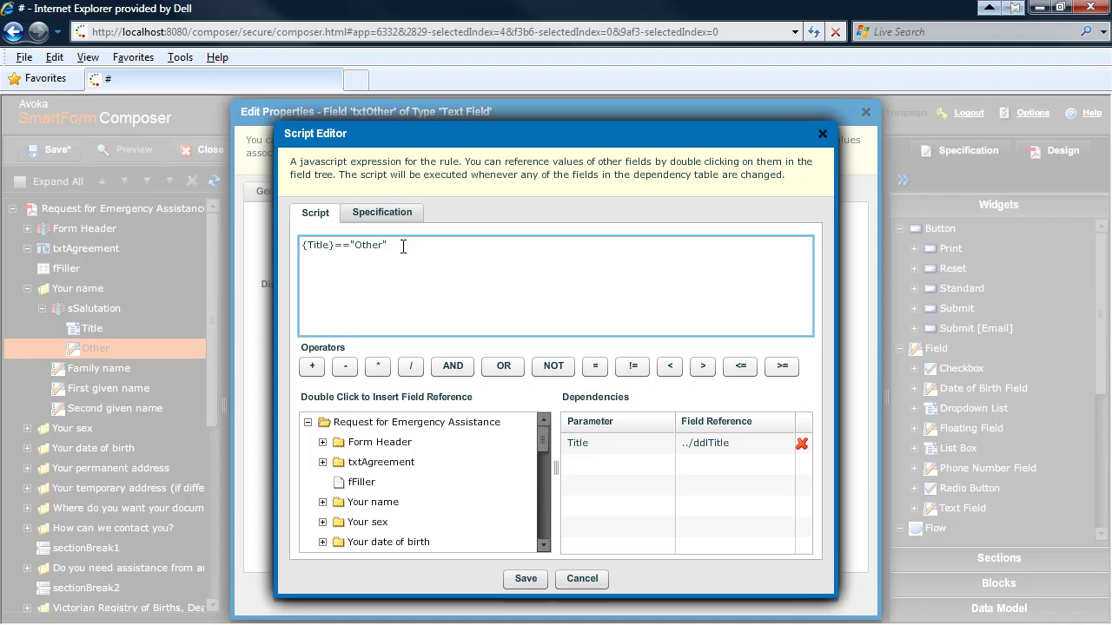
pyautogui.click(581, 584)
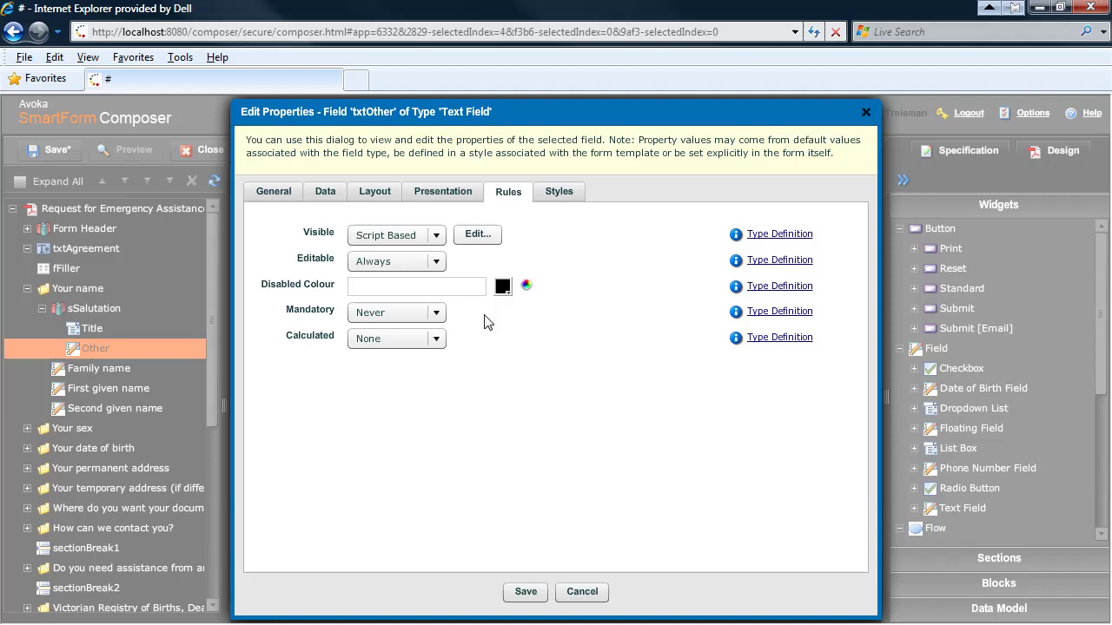
pyautogui.click(435, 237)
pyautogui.click(400, 291)
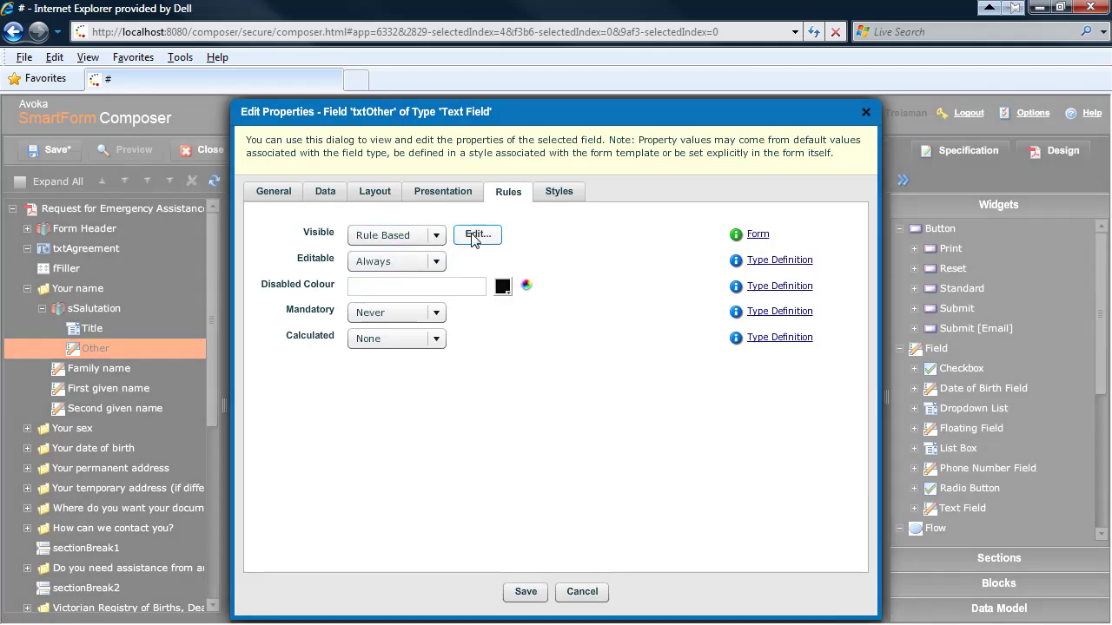
pyautogui.click(477, 235)
pyautogui.click(589, 580)
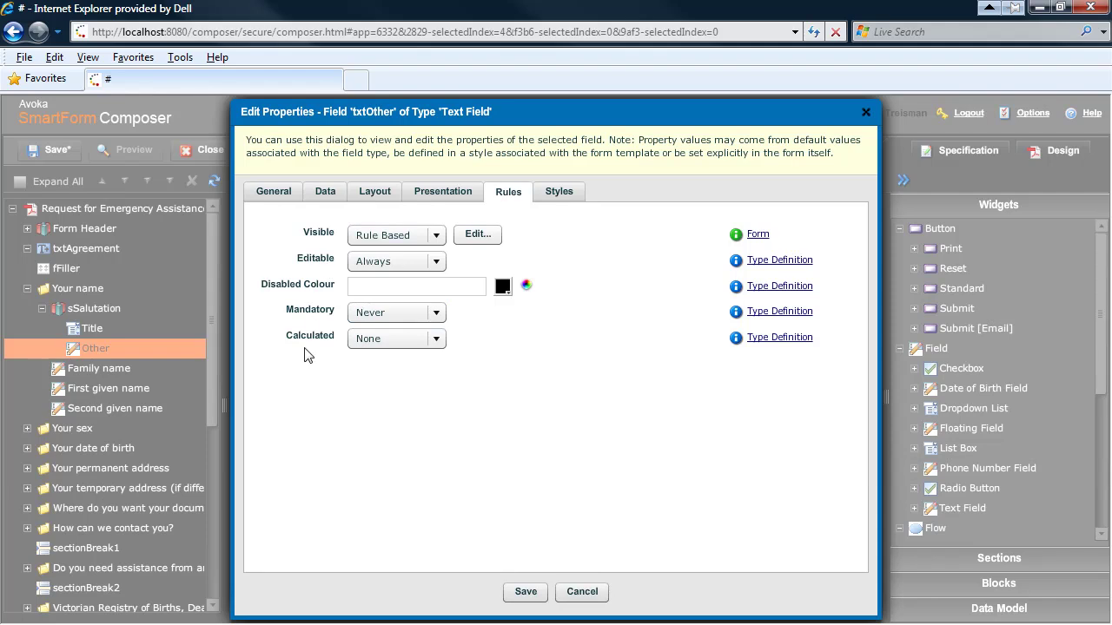
pyautogui.click(585, 595)
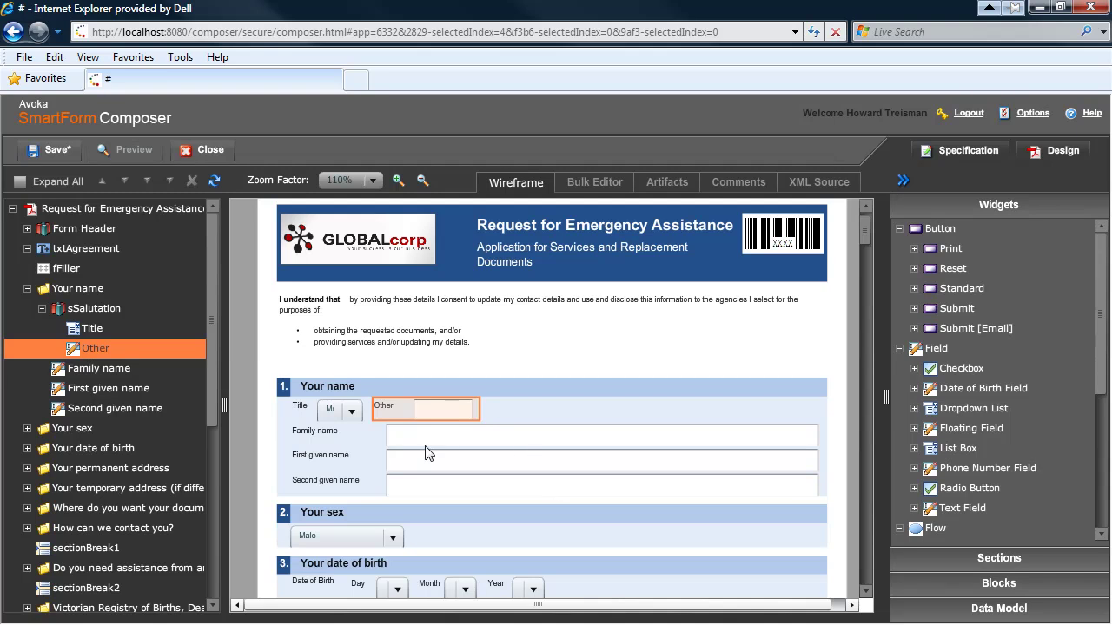
# Turn on Keep on sameline for Second given name, save, and check it beside First given name.
pyautogui.click(416, 483)
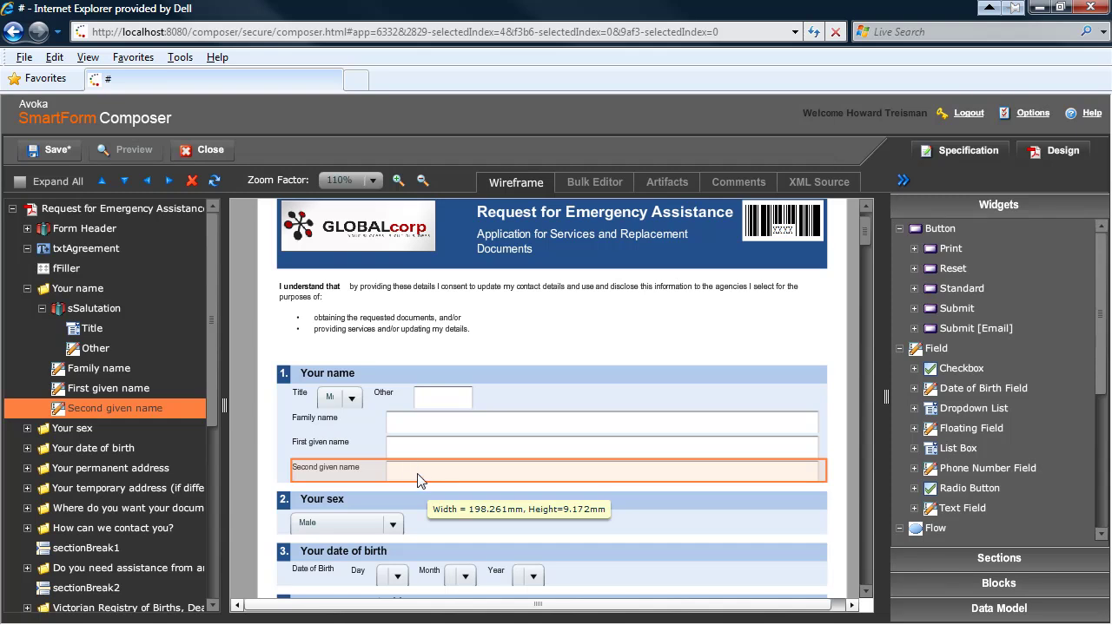
pyautogui.doubleClick(422, 479)
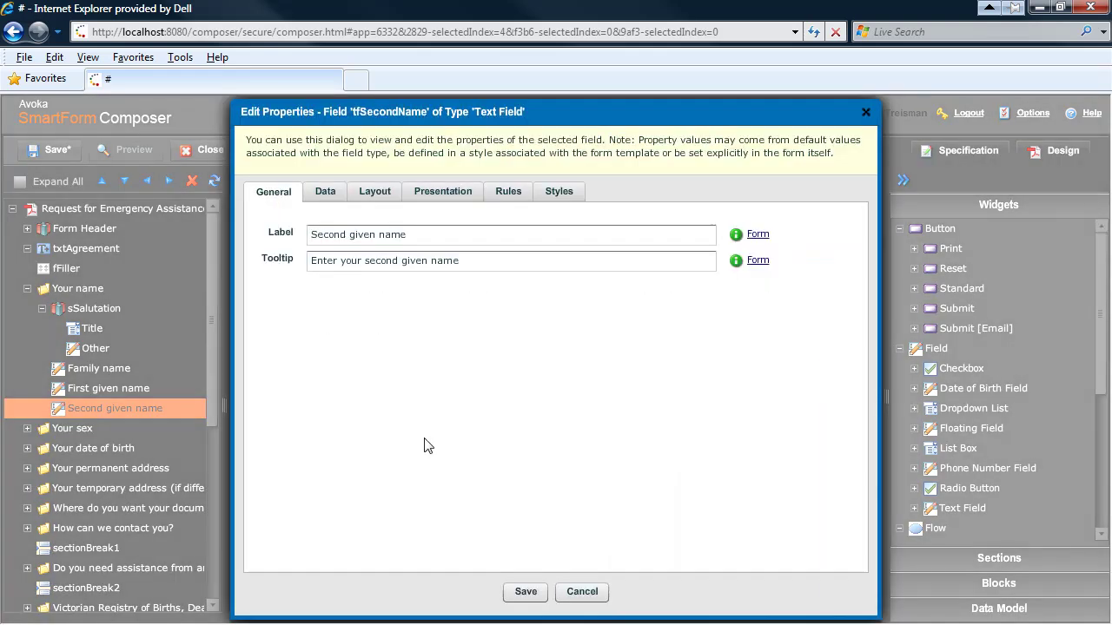
pyautogui.click(373, 198)
pyautogui.click(440, 233)
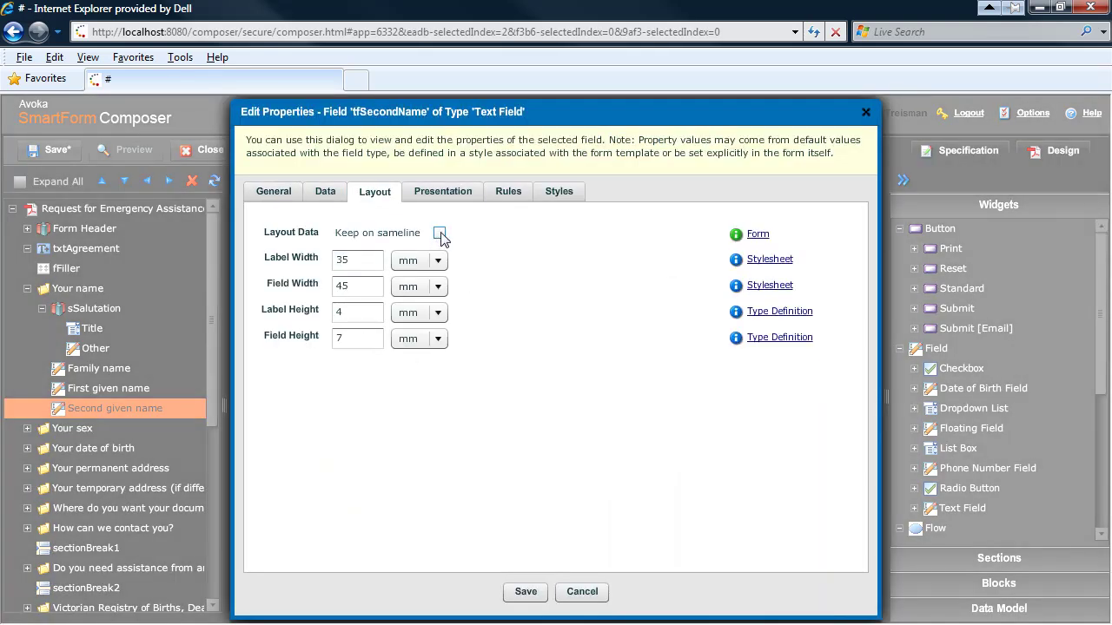
pyautogui.click(525, 592)
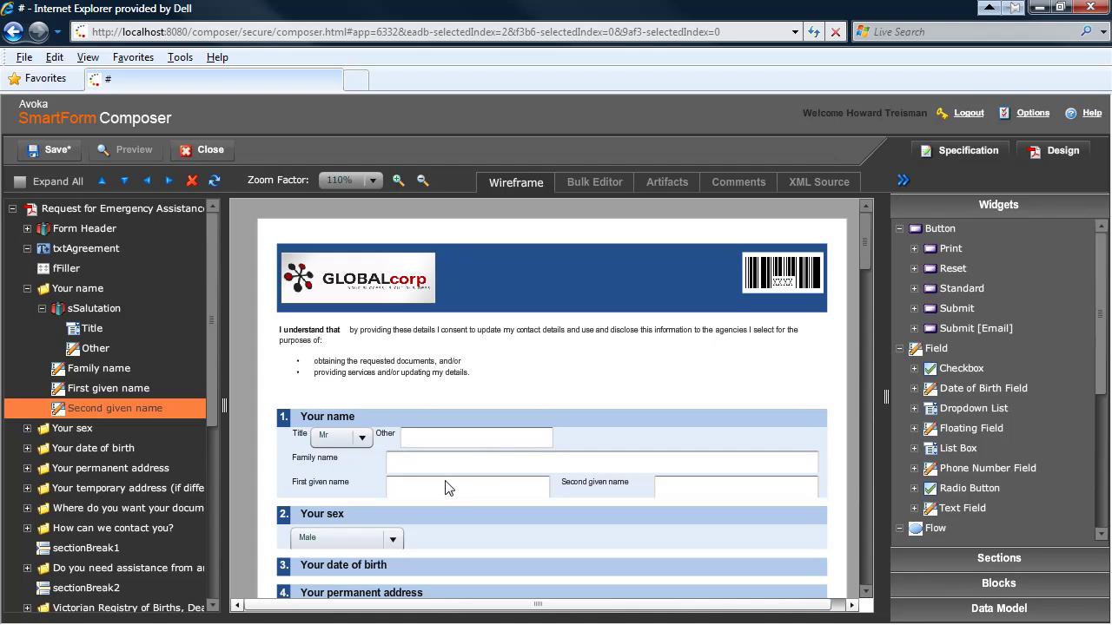
pyautogui.click(417, 469)
pyautogui.click(700, 481)
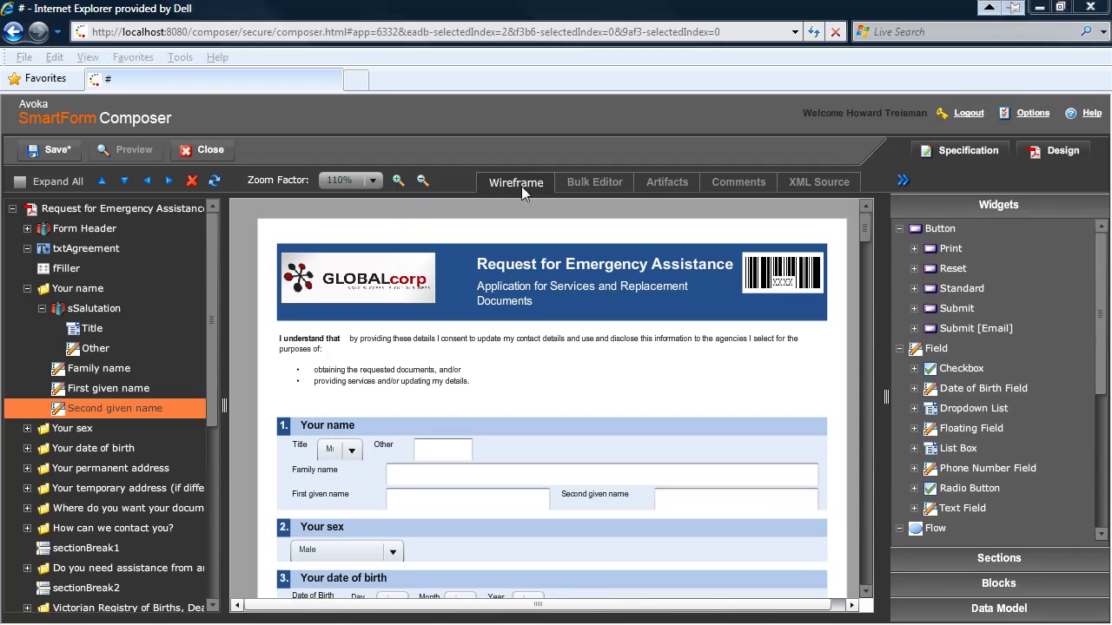
# Show Presentation properties in the Bulk Editor, then list the form's generated artifacts.
pyautogui.click(584, 181)
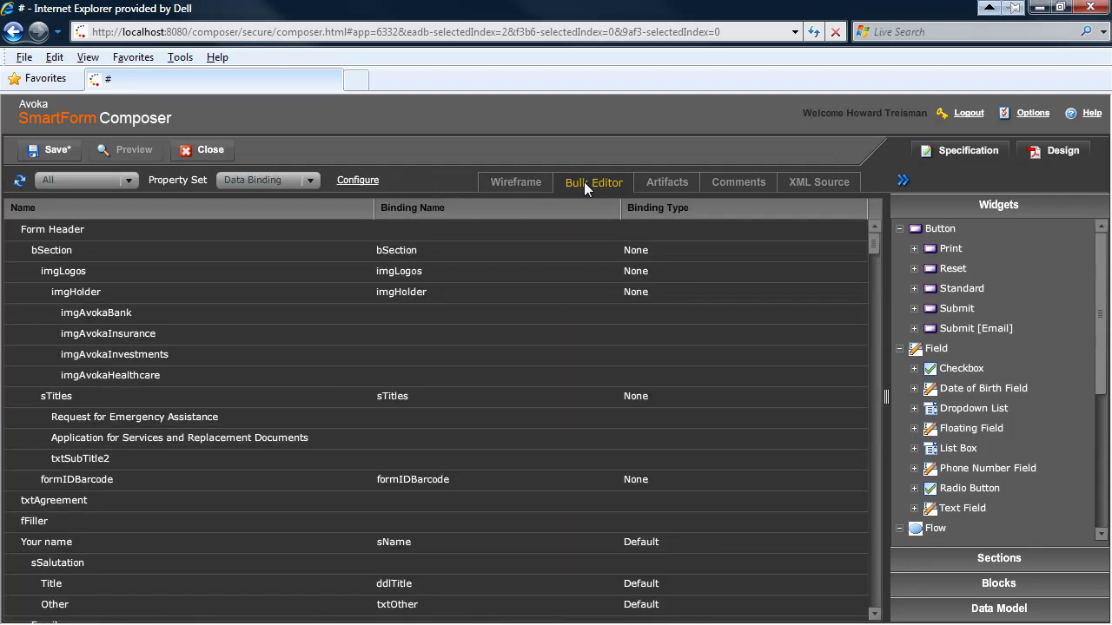
pyautogui.click(310, 185)
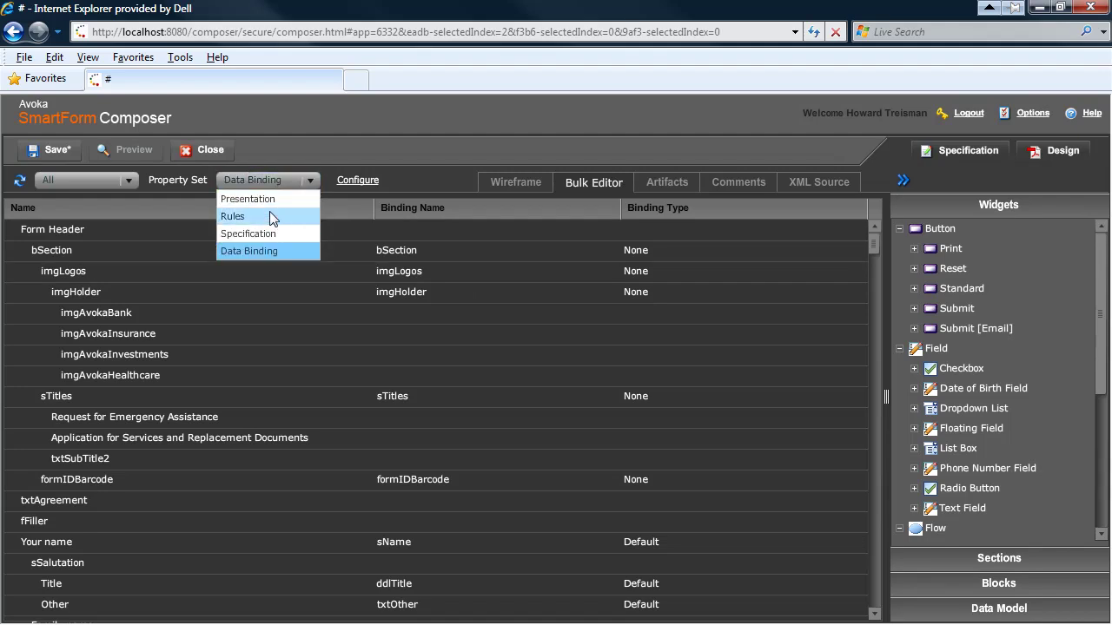
pyautogui.click(268, 201)
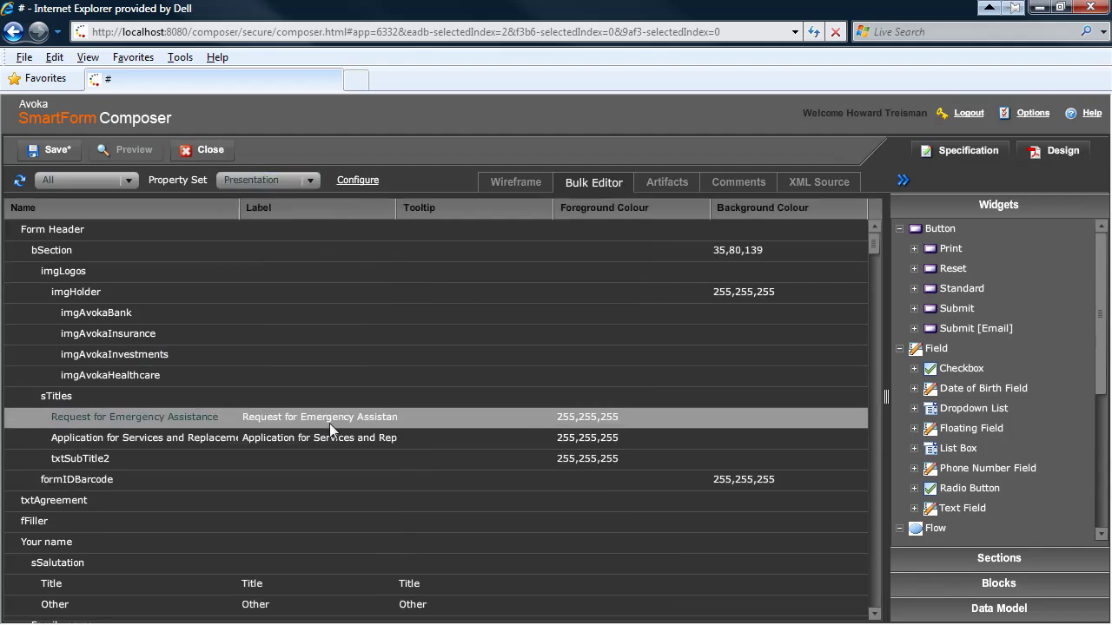
pyautogui.scroll(-5, 363, 522)
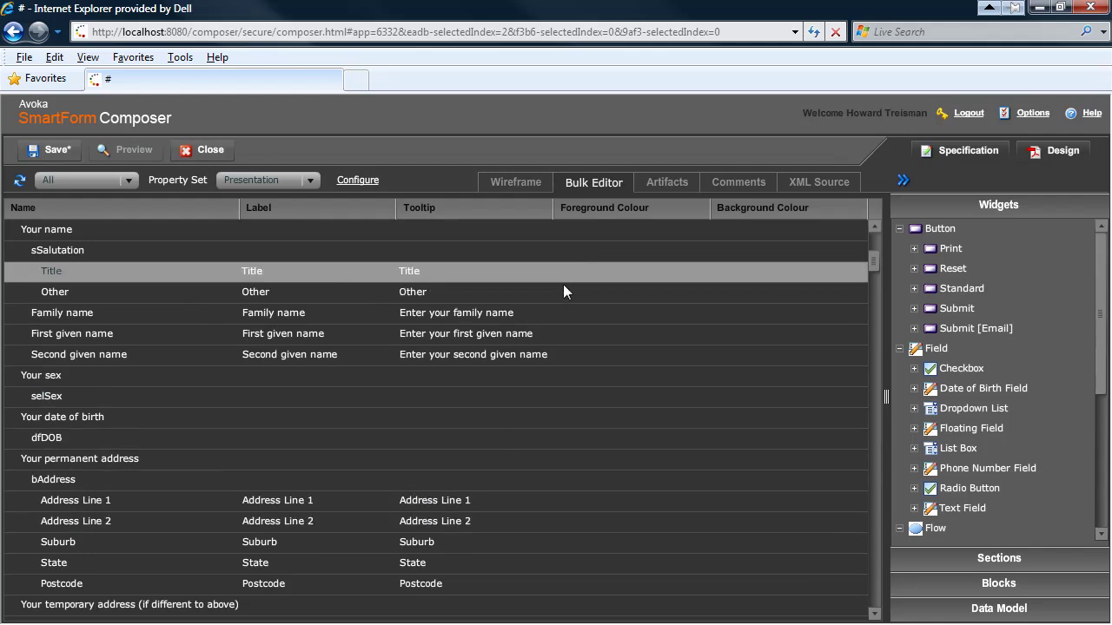
pyautogui.click(662, 182)
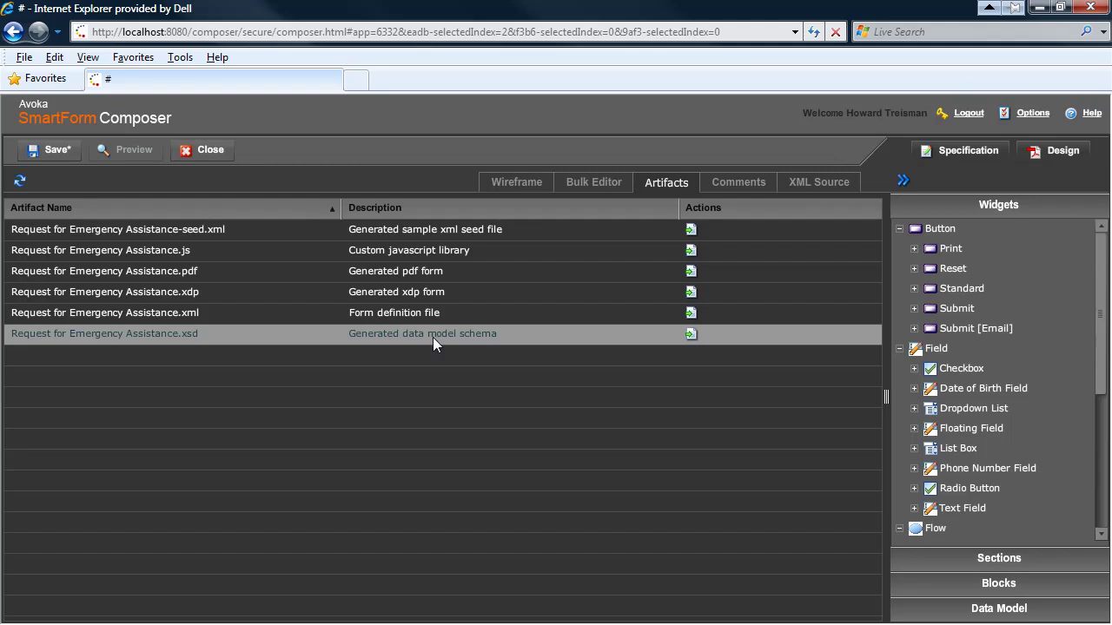
# View the form's review comment 'Initial checkin by turnkey import process'.
pyautogui.click(735, 185)
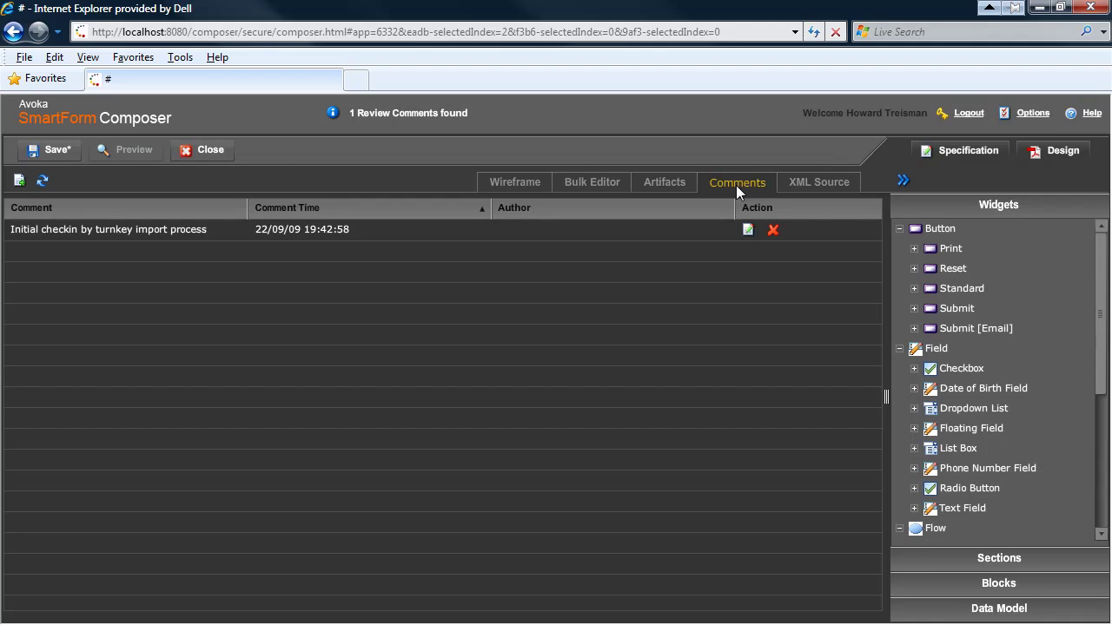